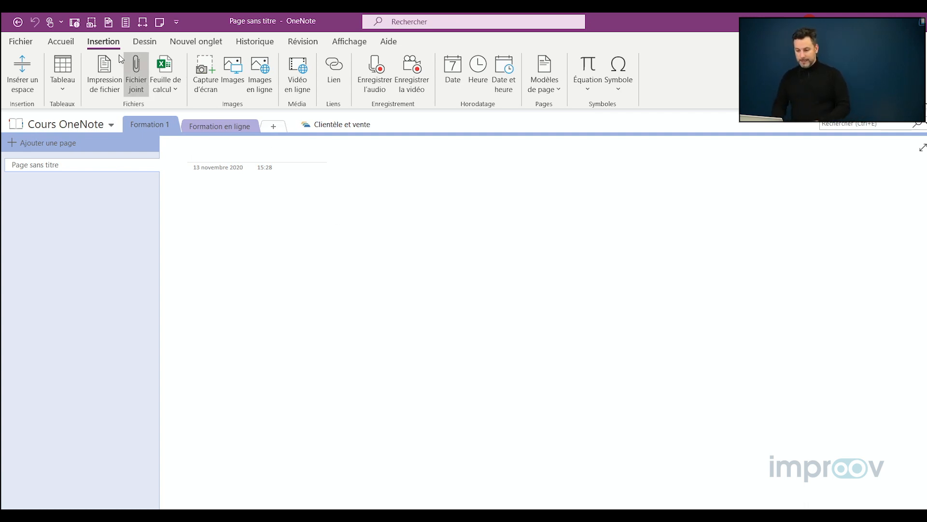
left_click(66, 43)
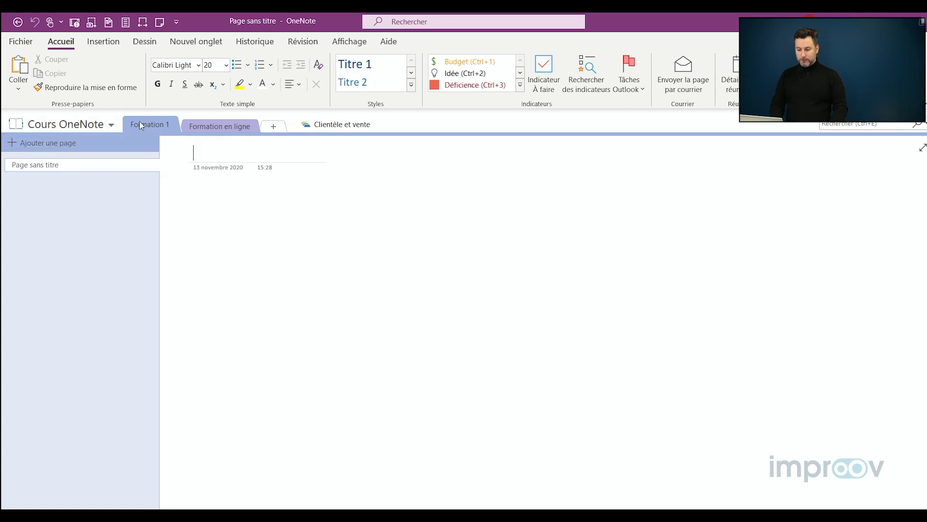
left_click(220, 126)
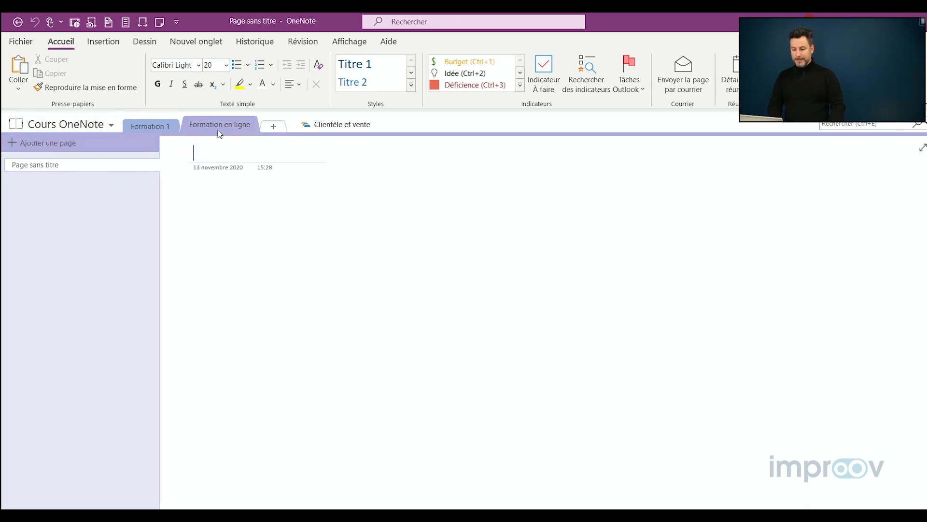
left_click(143, 125)
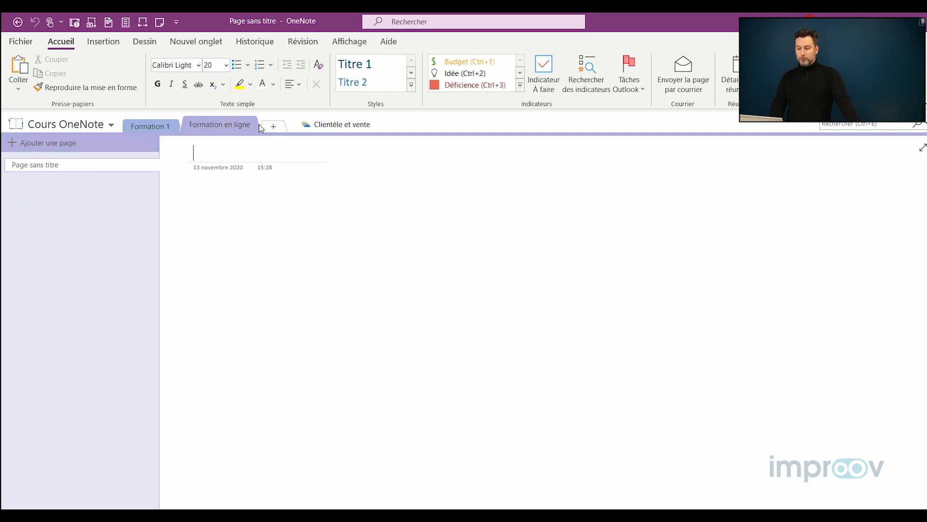
Step: Add a new section named "Formation Marketing" to the Cours OneNote notebook
left_click(273, 126)
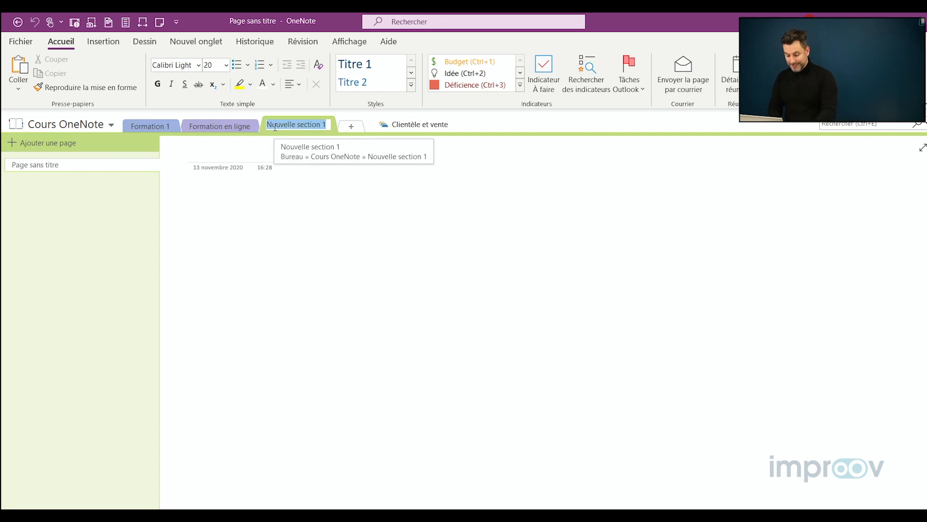
type("Formation")
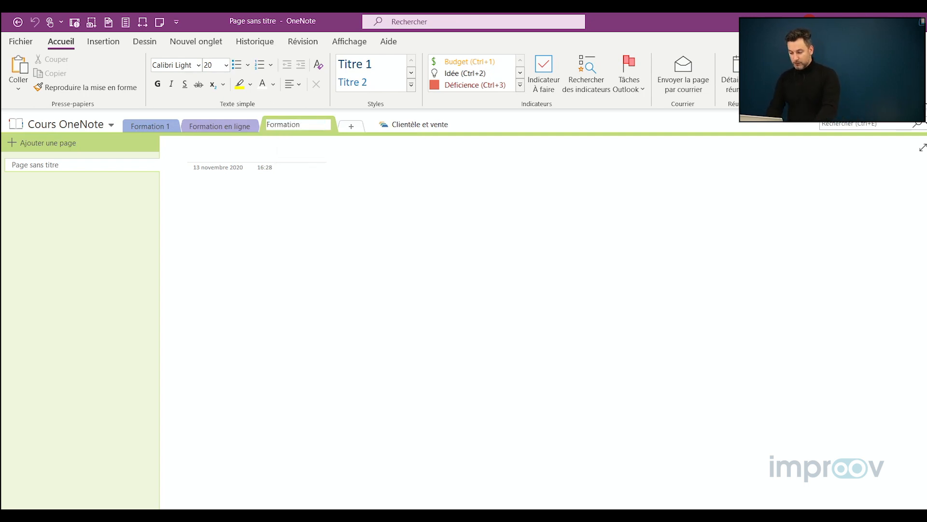
type(" MArketing")
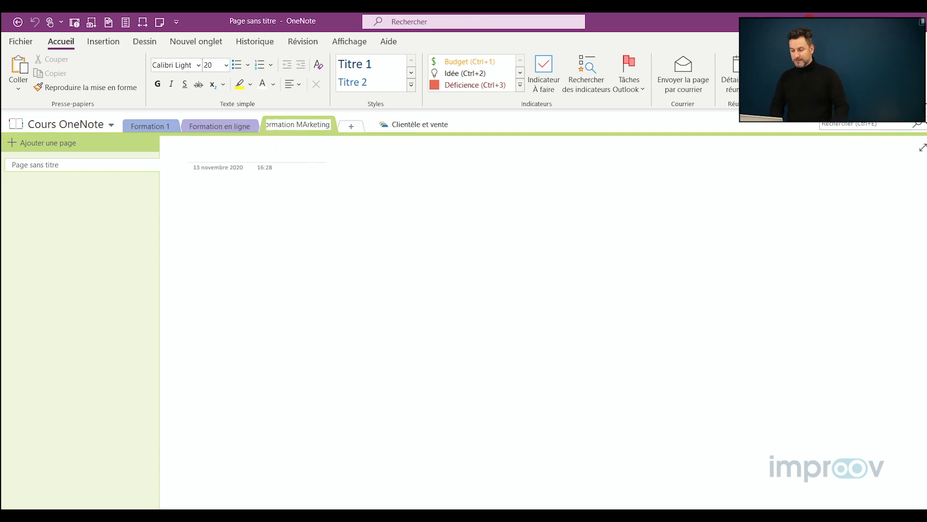
key("BackSpace")
key("BackSpace")
key("BackSpace")
key("BackSpace")
key("BackSpace")
key("BackSpace")
key("BackSpace")
key("BackSpace")
type("a")
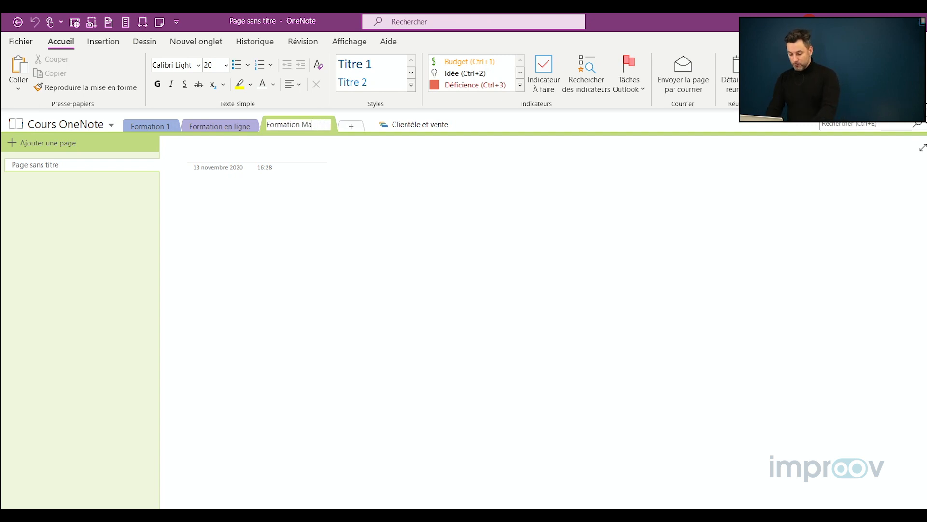
type("rketing")
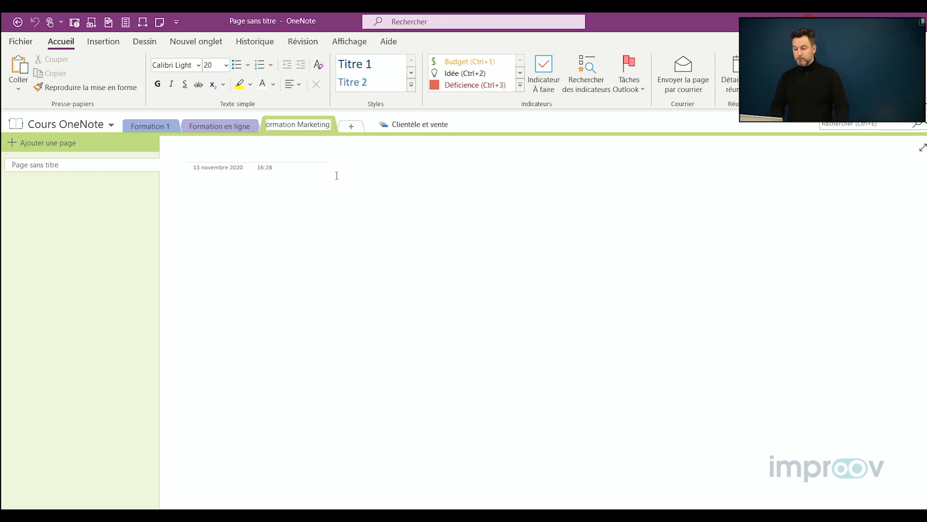
key("Return")
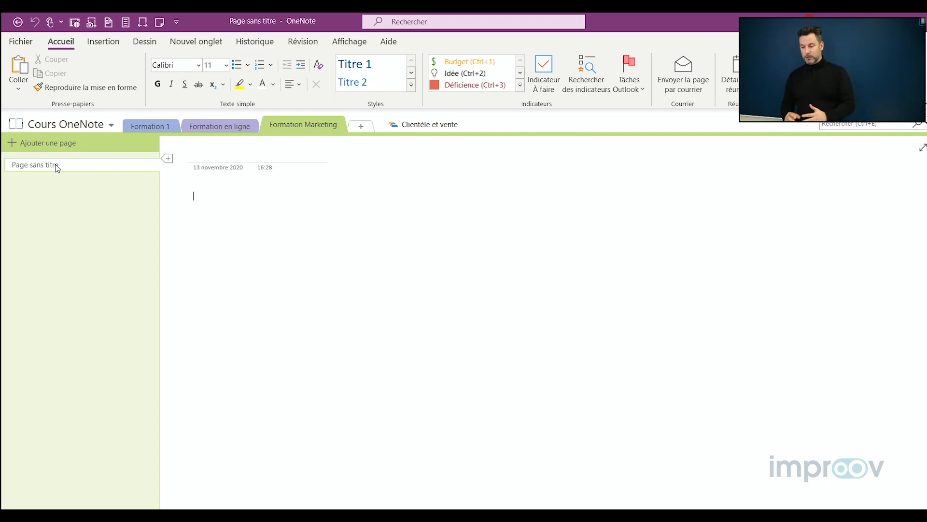
Step: Rename the "Formation en ligne" section as "Formations en ligne"
left_click(217, 125)
double_click(221, 126)
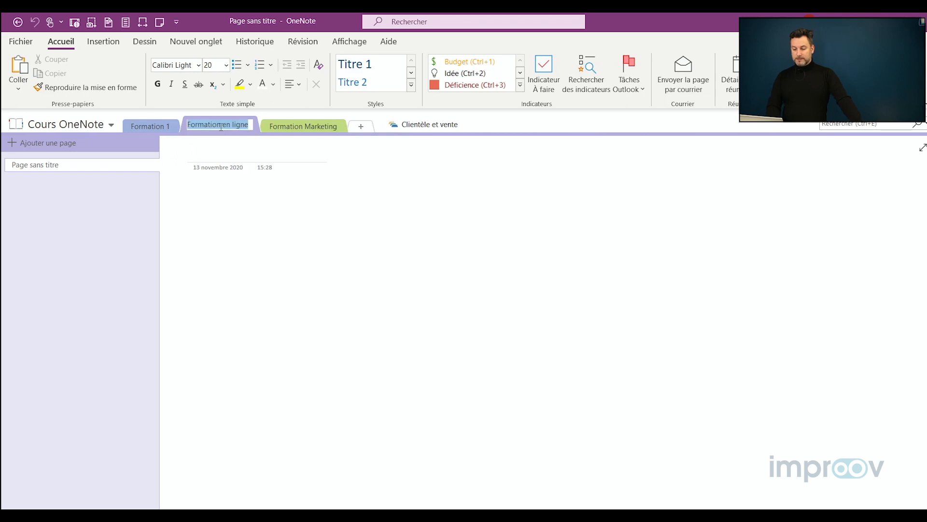
double_click(224, 125)
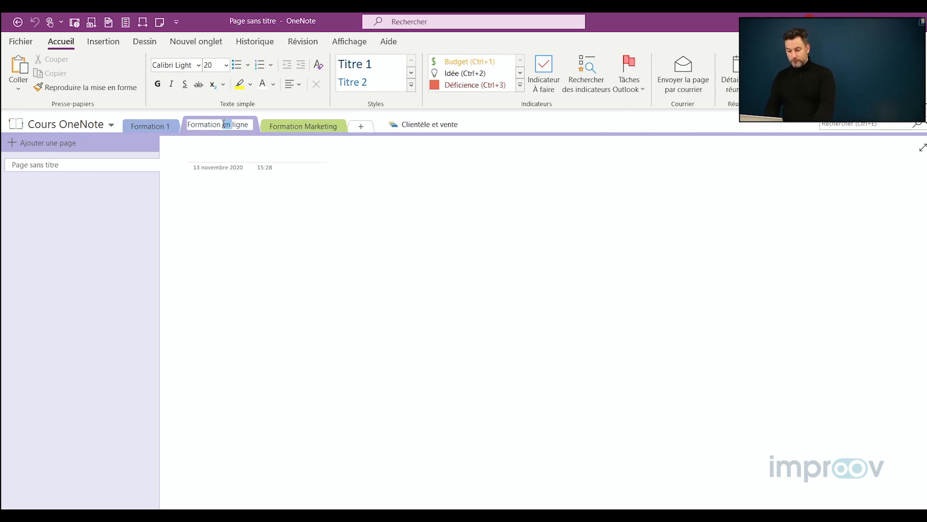
key("Left")
key("Left")
type("s")
key("Return")
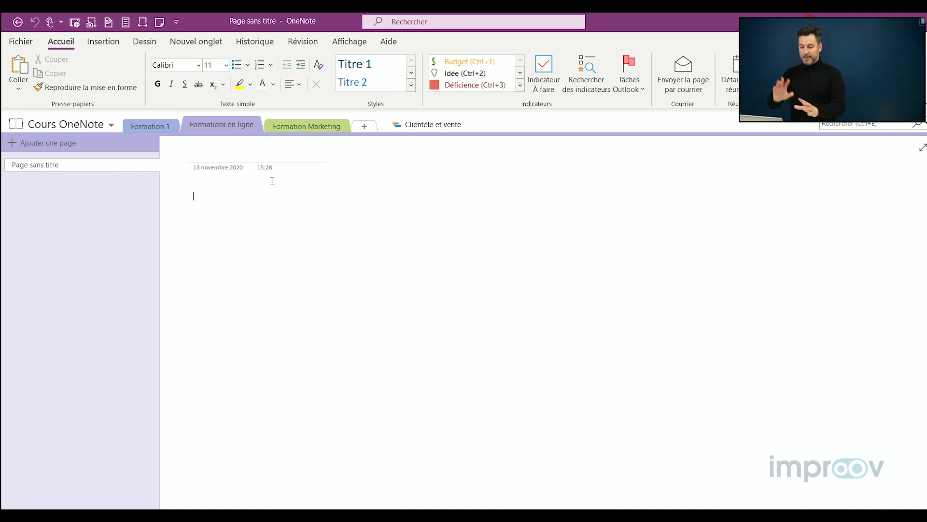
Step: Title the untitled page in the Formations en ligne section "Formation OneNote"
left_click(220, 155)
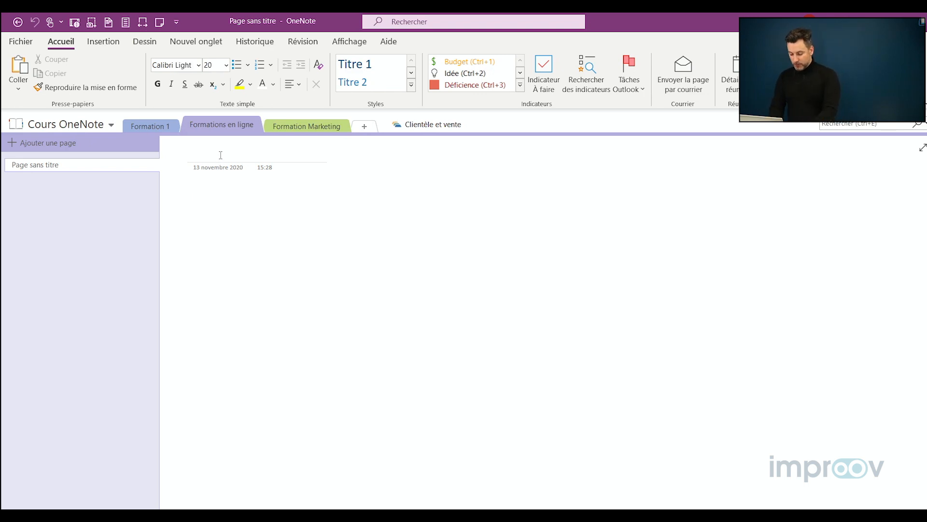
type("Formation One")
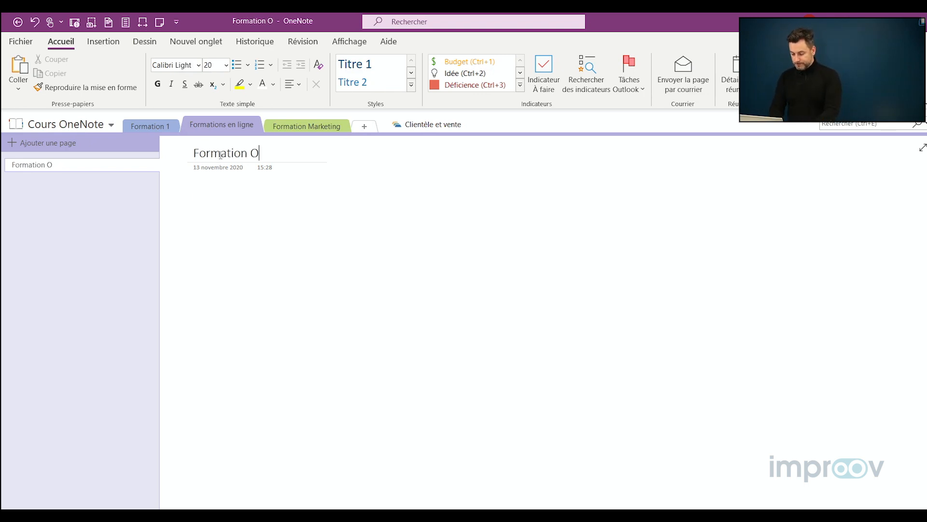
type("Note")
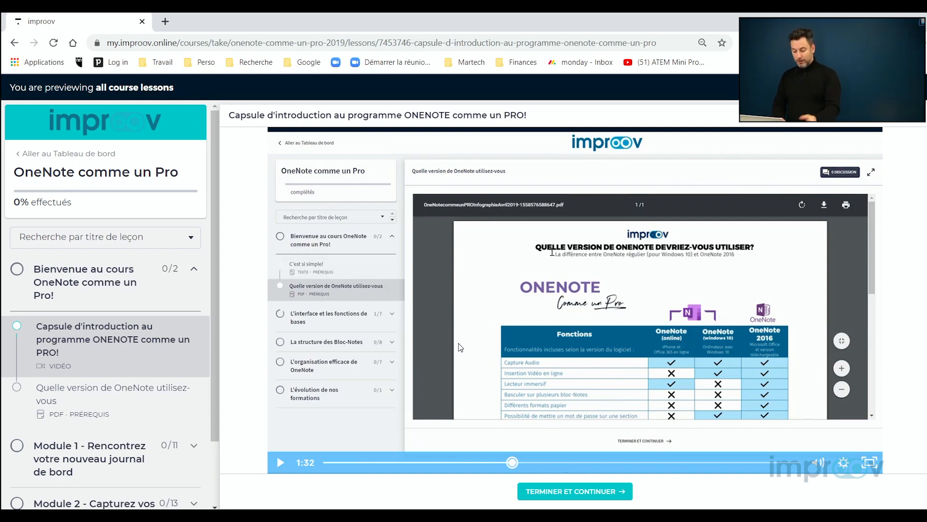
key("alt+Tab")
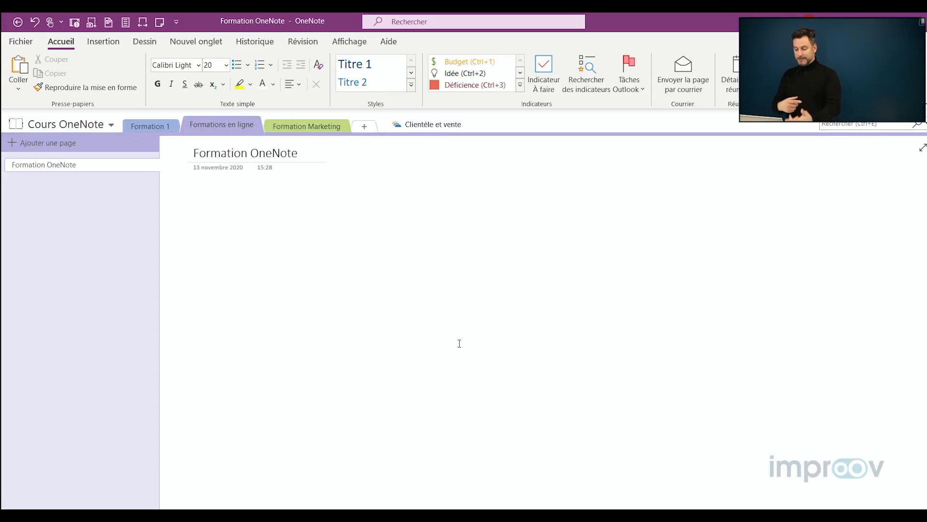
key("alt+Tab")
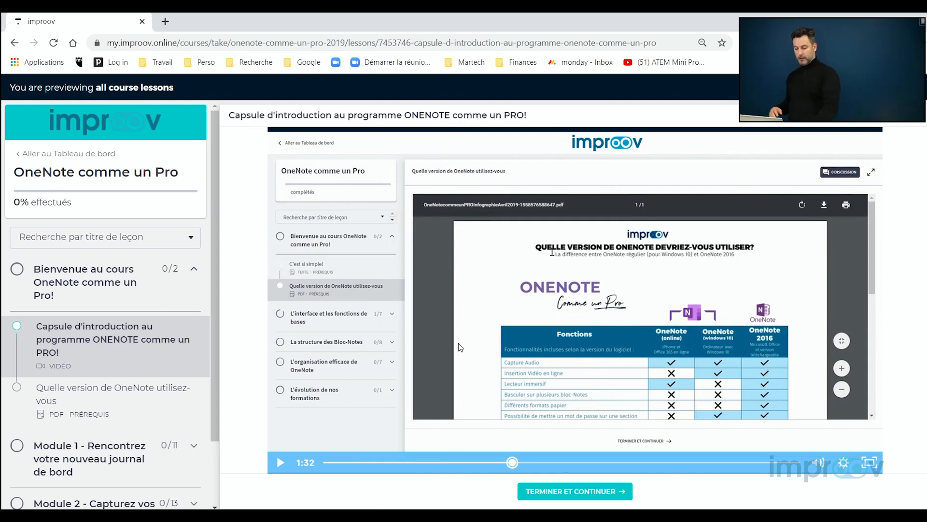
key("alt+Tab")
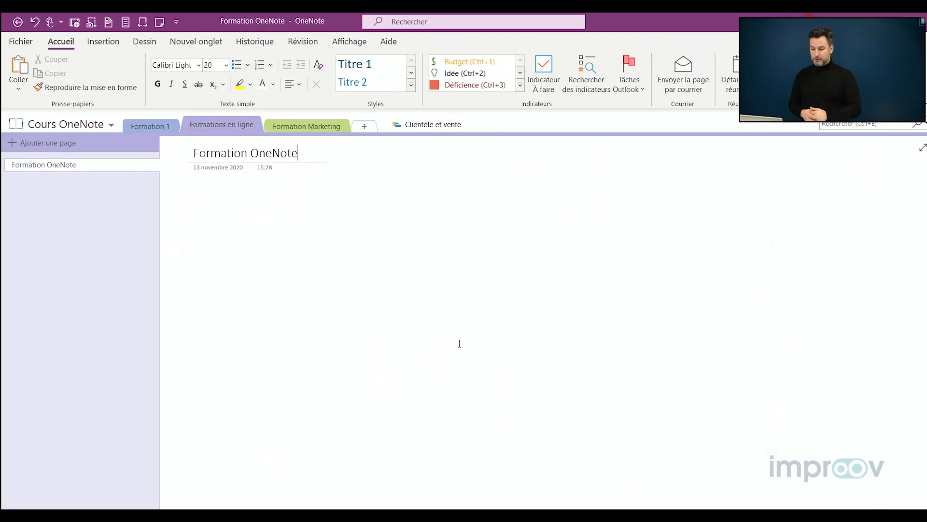
Step: Add the heading "Section 1" in the Titre 1 style below the page title
left_click(197, 206)
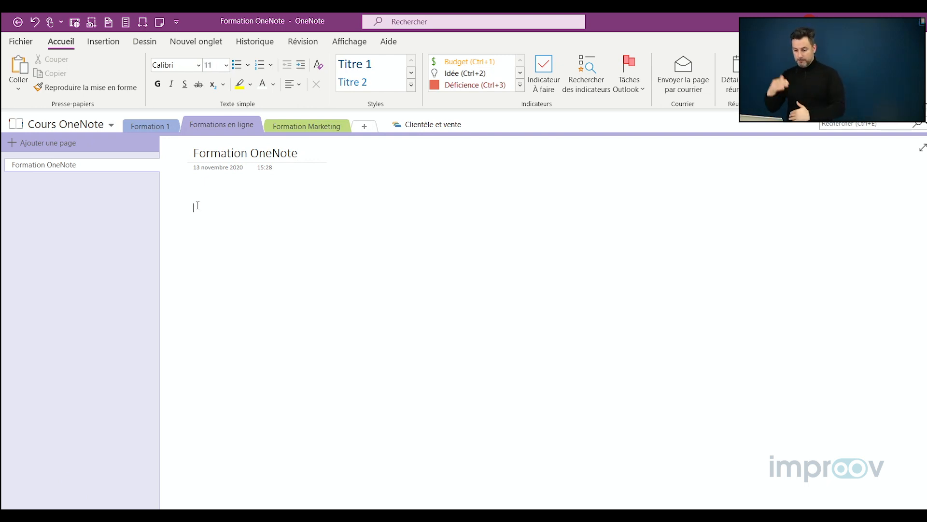
left_click(346, 63)
type("Section 1")
key("Return")
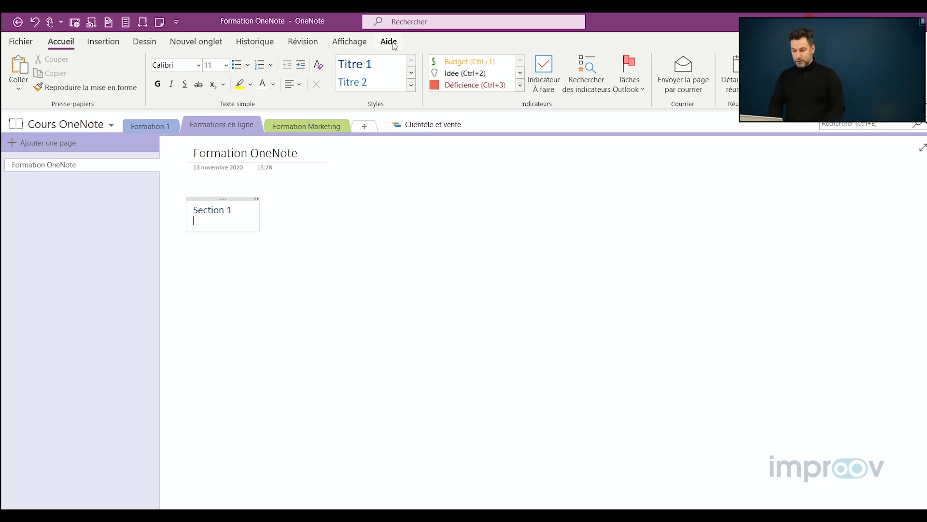
Step: Write the placeholder lines ",zmsdfngmsd ÈG, Sdfèg; sdf Ègk sdfègl sdf Gèsdfg Èsdg df;" under the Section 1 heading, leaving blank space below them
left_click(411, 86)
left_click(369, 245)
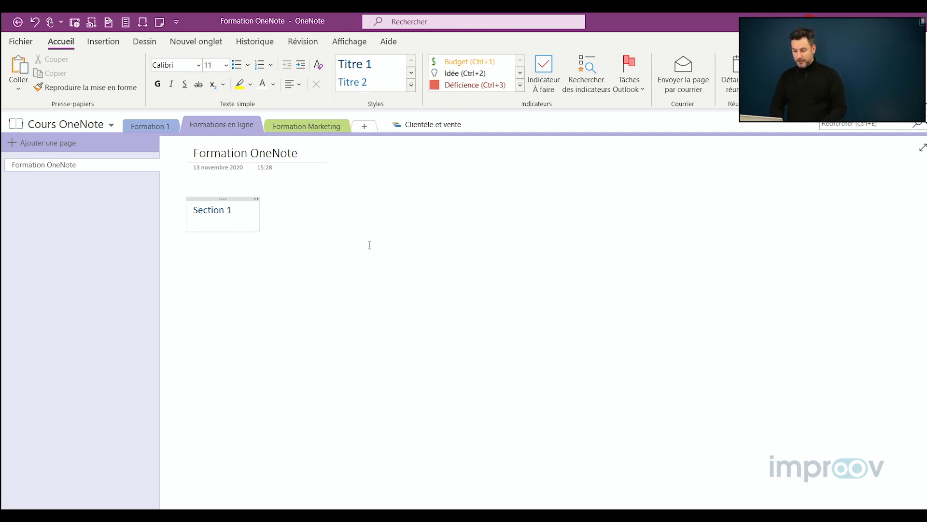
type(",zmsdfngmsd ÈG, Sdfèg; sdf Ègk sdfègl sdf Gèsdfg èsd")
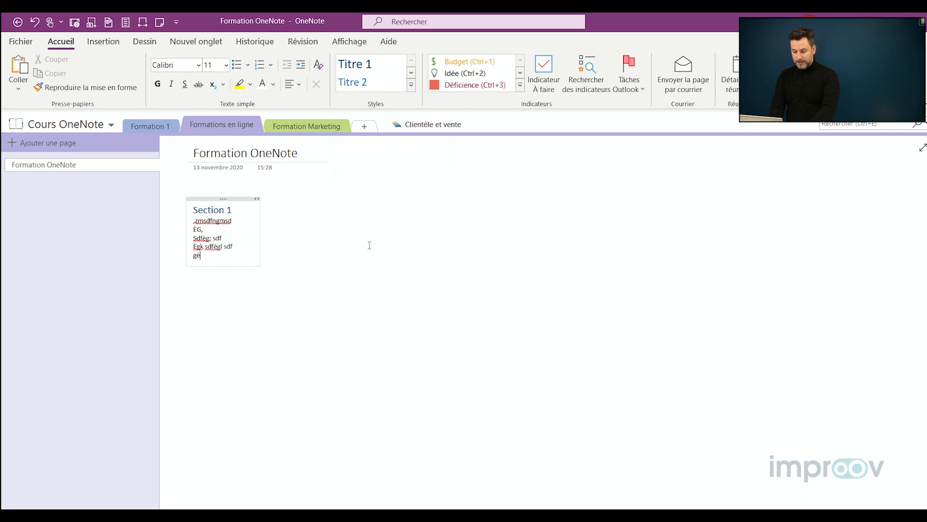
type("g df;")
key("Return")
key("Return")
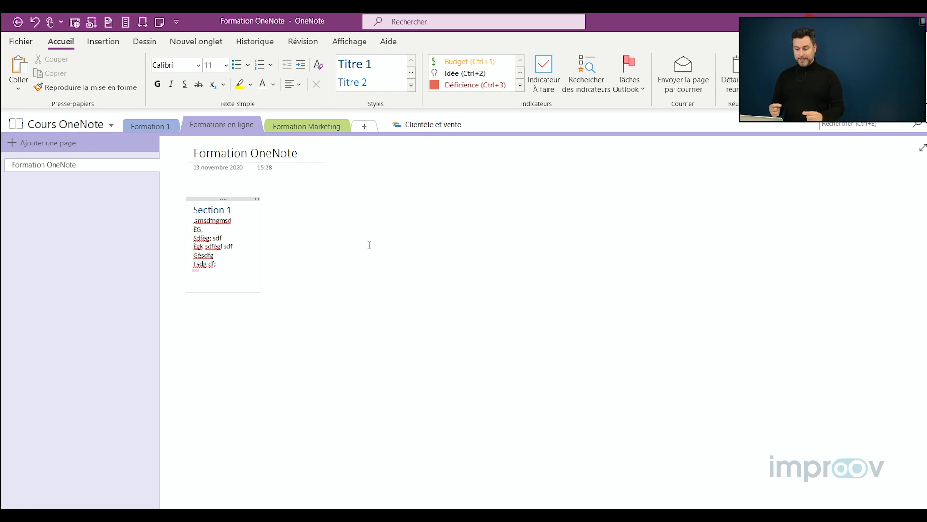
Step: Insert a screen clipping of the course video frame from the browser below the notes, covering the lesson list and the PDF table
left_click(105, 44)
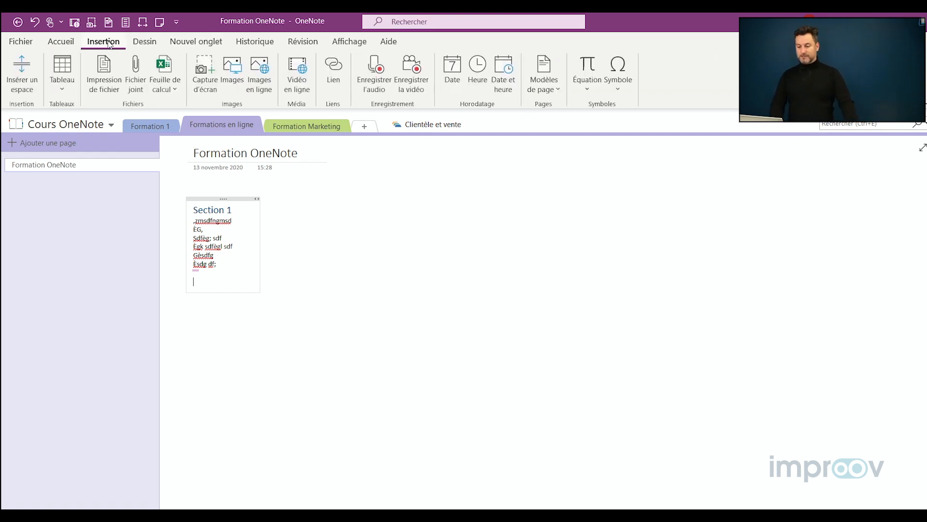
left_click(213, 82)
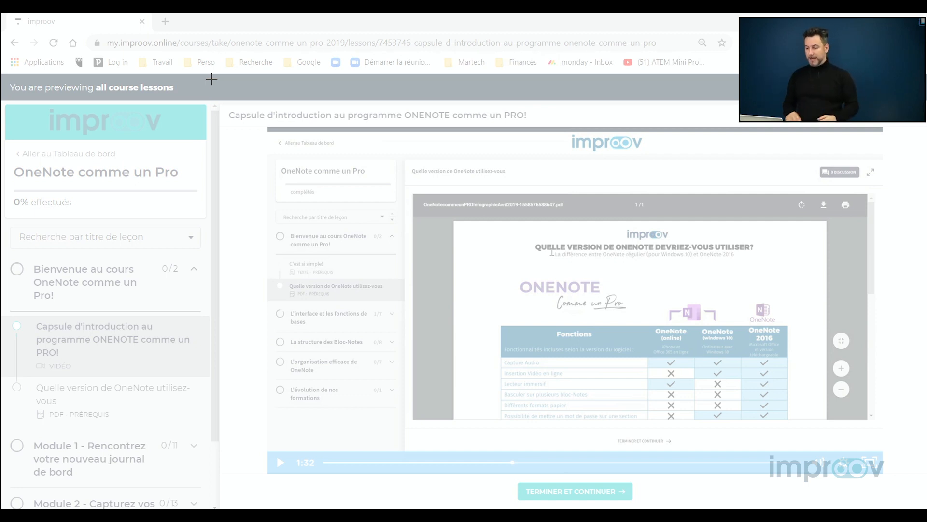
left_click_drag(274, 166, 878, 481)
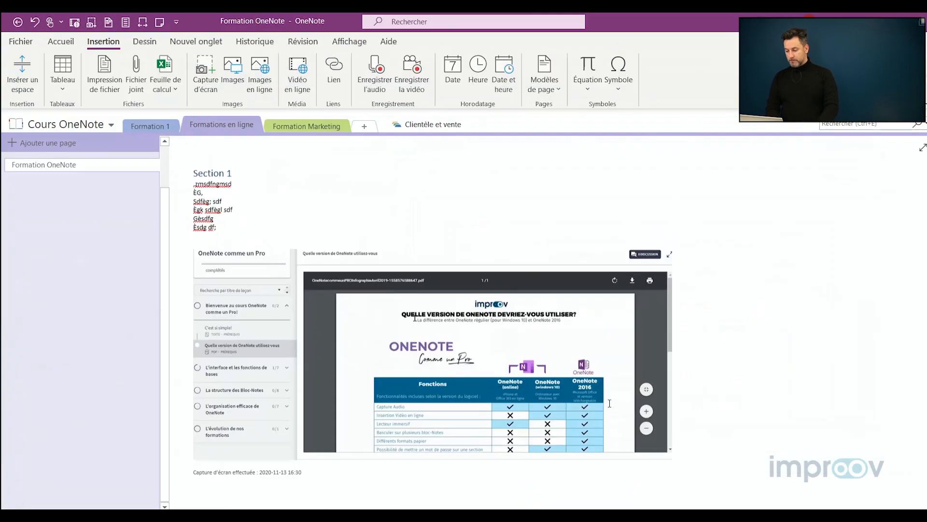
Step: Replace the capture timestamp under the clipping with the placeholder lines "s,k" and "Asèdfk asèdf;l asd;lfkj as;dlk"
left_click(295, 459)
triple_click(292, 459)
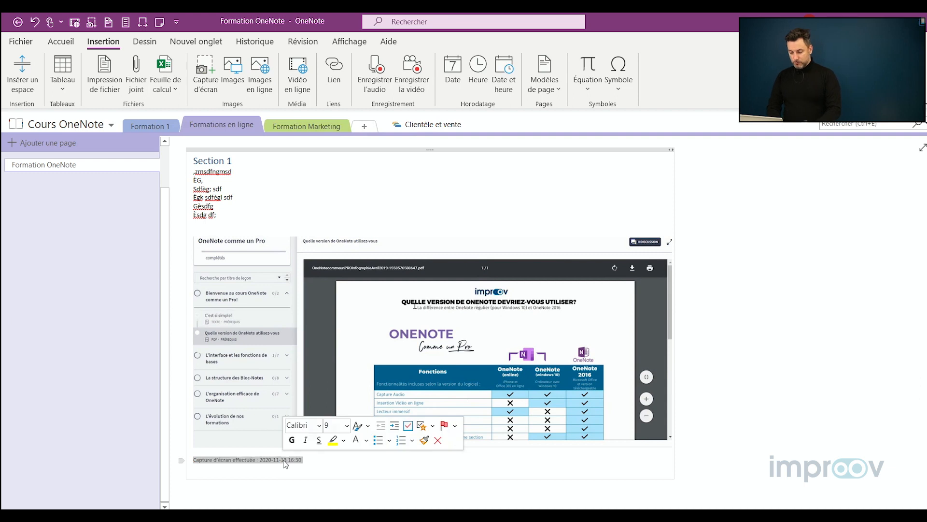
type("s,k")
key("Return")
type("Asèdfk asèdf;l asd;lfkj as;dlk")
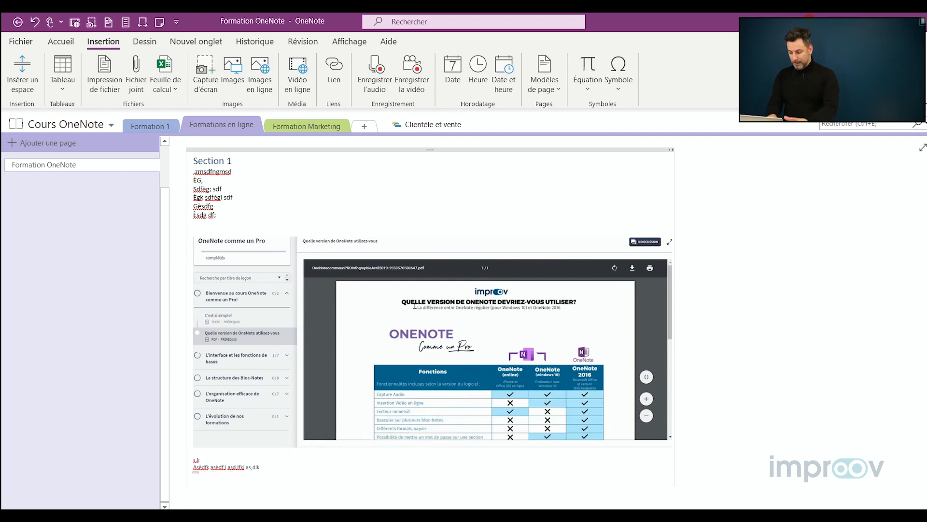
Step: Circle the improov logo on the clipping in blue ink and highlight the OneNote 2016 column header in yellow, then return to text mode
left_click(144, 41)
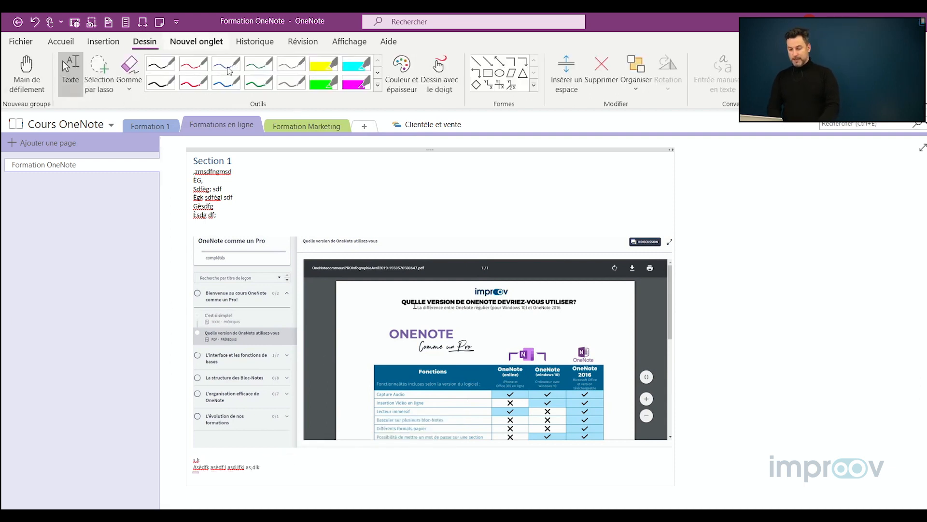
left_click(225, 83)
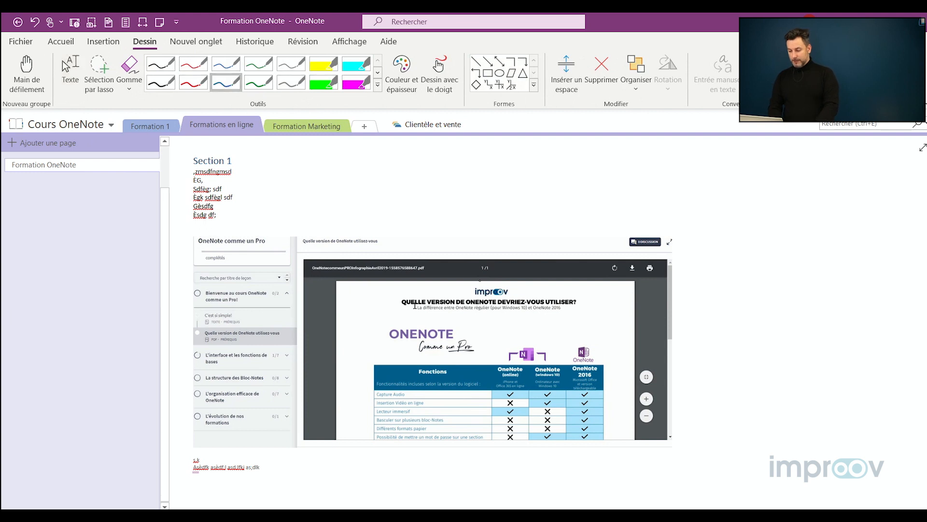
left_click_drag(468, 279, 498, 291)
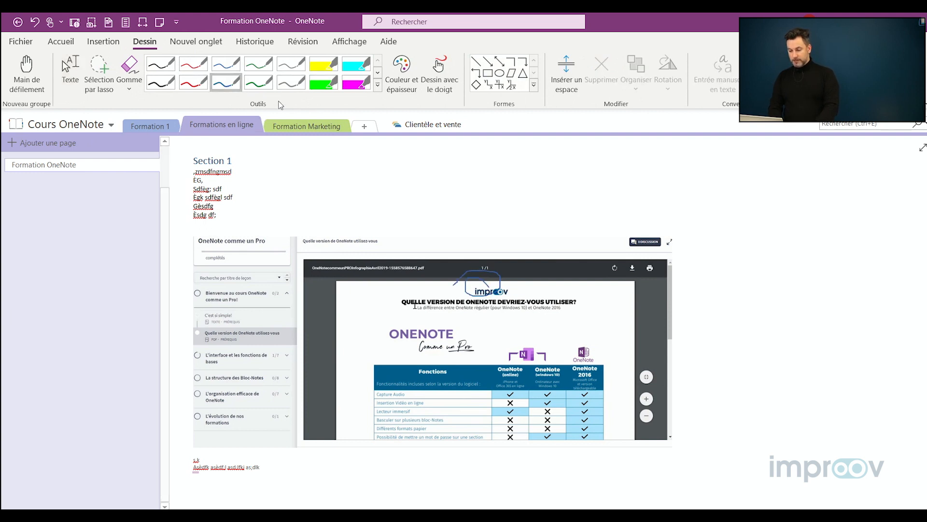
left_click(337, 72)
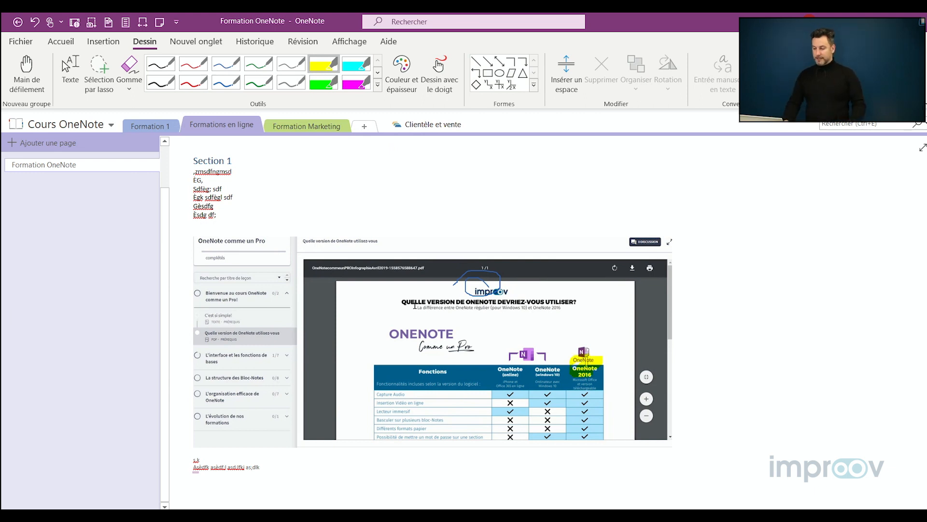
left_click(67, 68)
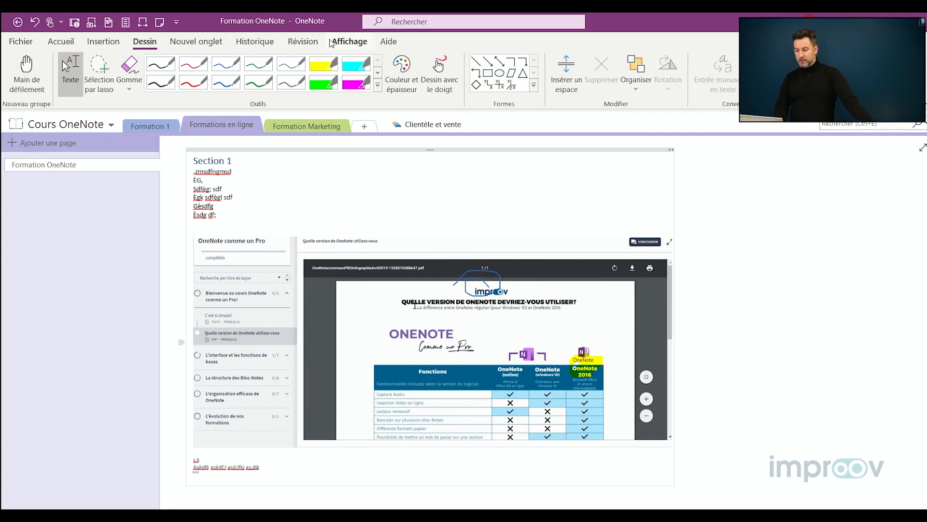
Step: Dock the OneNote window to the desktop beside the browser showing the course
left_click(349, 41)
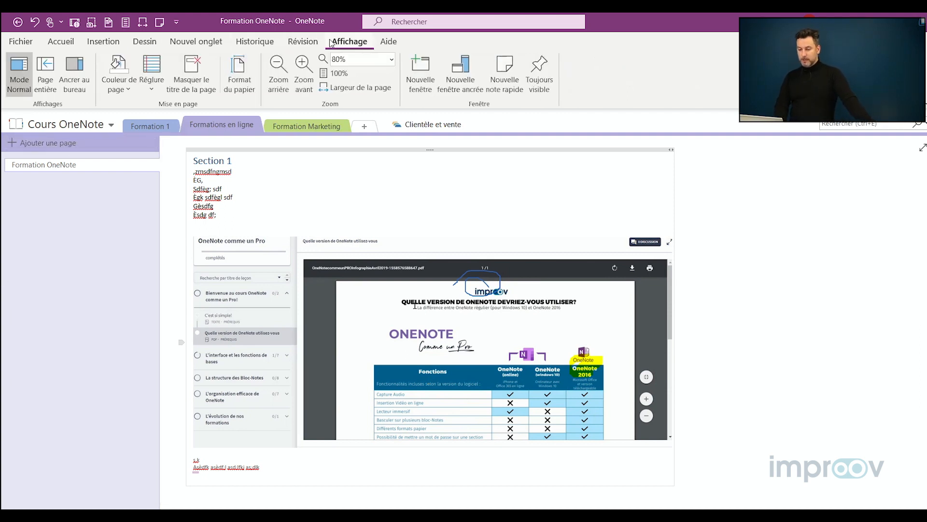
left_click(80, 75)
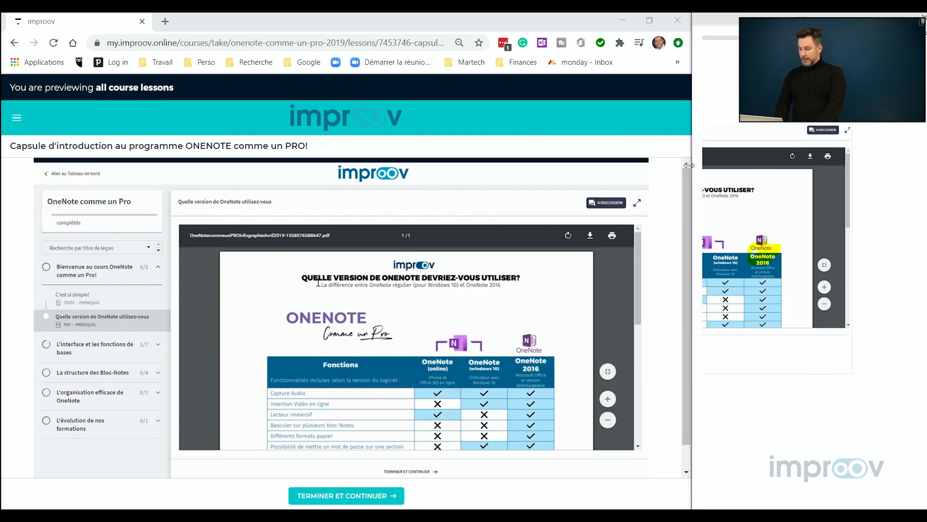
Step: Bring the left edge of the notes page into view in the docked OneNote window and add a blank line below the notes
mouse_move(689, 166)
left_mouse_down()
mouse_move(610, 164)
mouse_move(753, 162)
mouse_move(692, 162)
left_mouse_up()
left_click_drag(875, 505, 720, 503)
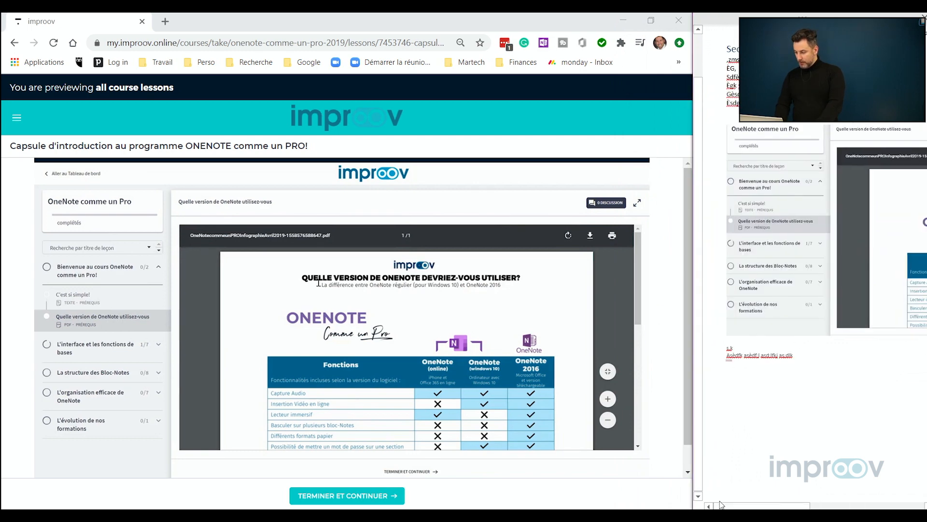
scroll(830, 405, "down", 3)
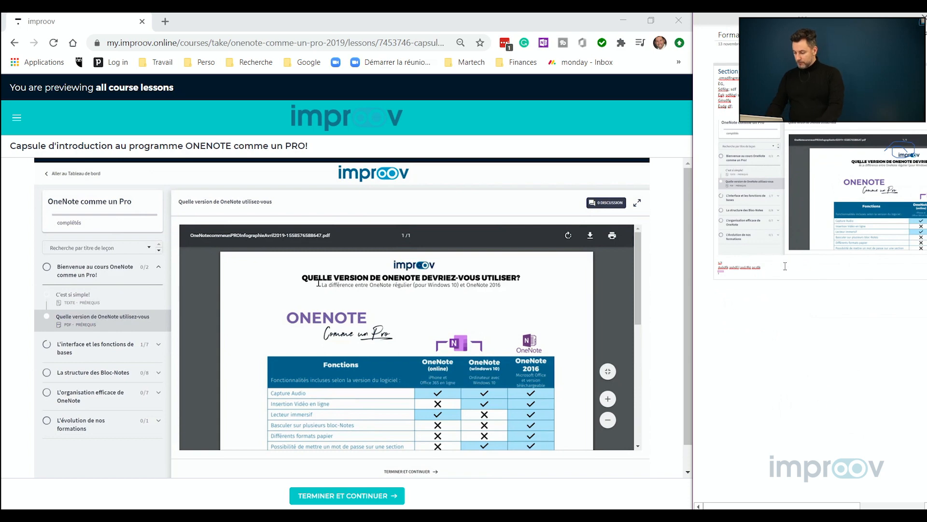
key("Return")
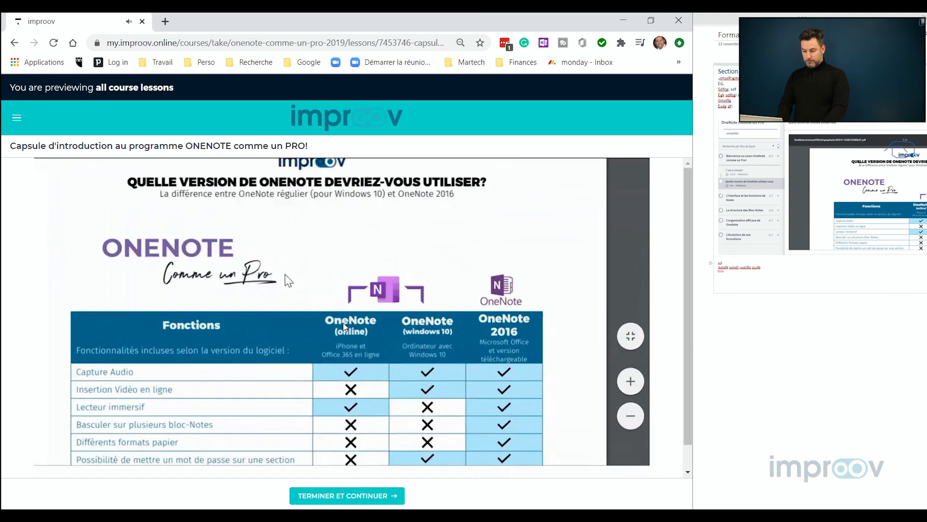
Step: Complete the introduction video lesson, continue to the PDF lesson "Quelle version de OneNote utilisez-vous" and show its page thumbnails
left_click(365, 494)
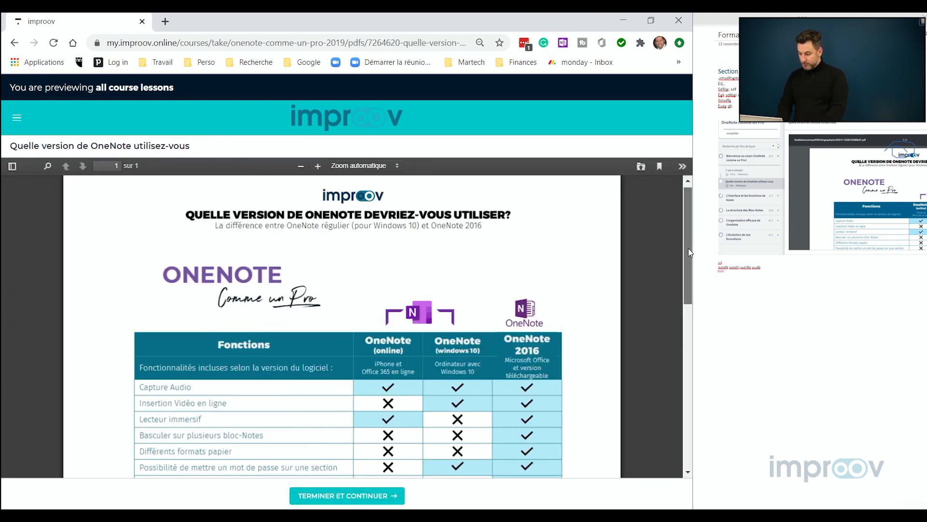
mouse_move(691, 212)
left_mouse_down()
mouse_move(688, 307)
mouse_move(686, 210)
left_mouse_up()
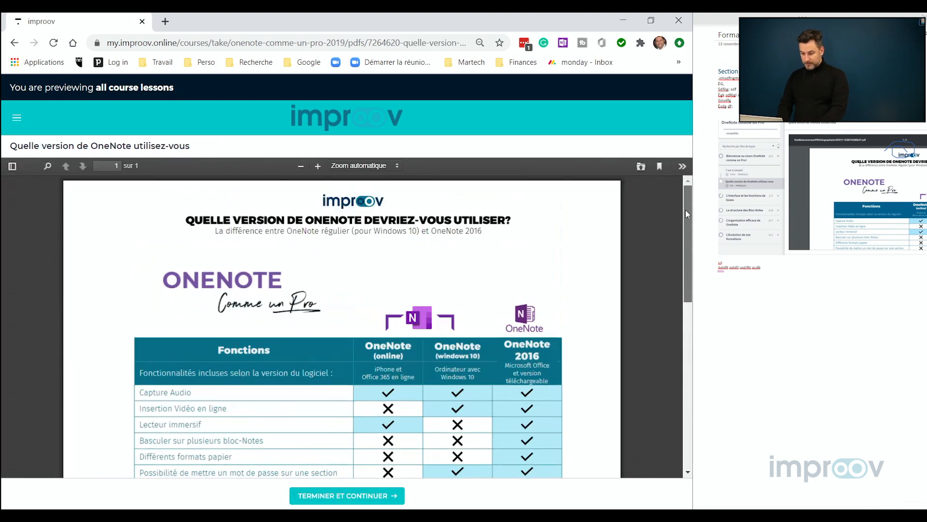
left_click(12, 166)
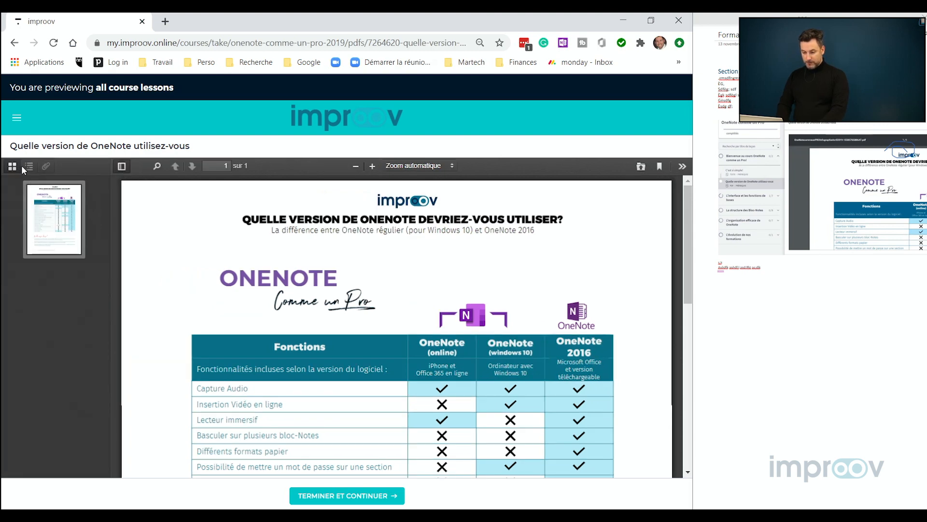
Step: Open lesson "1.01 - Voici votre nouveau journal de bord" from Module 1 in the course's lesson list
left_click(16, 117)
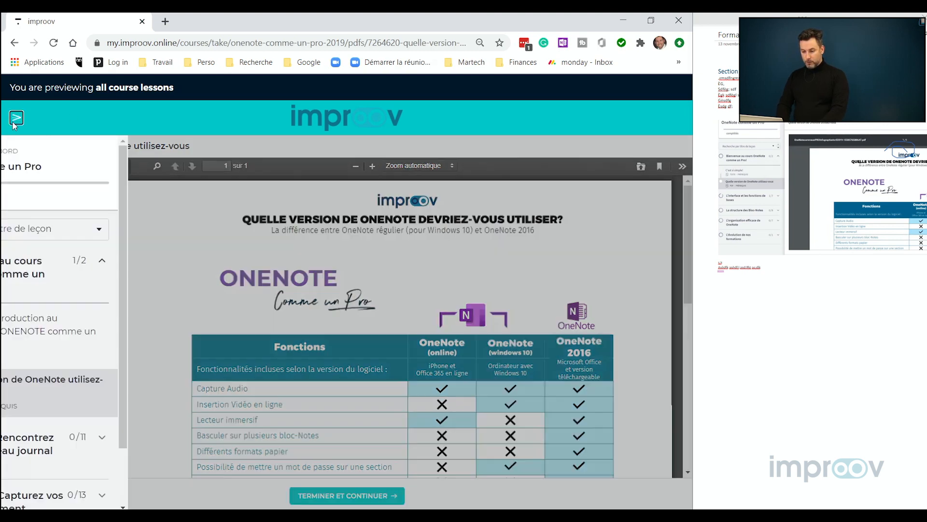
scroll(116, 401, "down", 2)
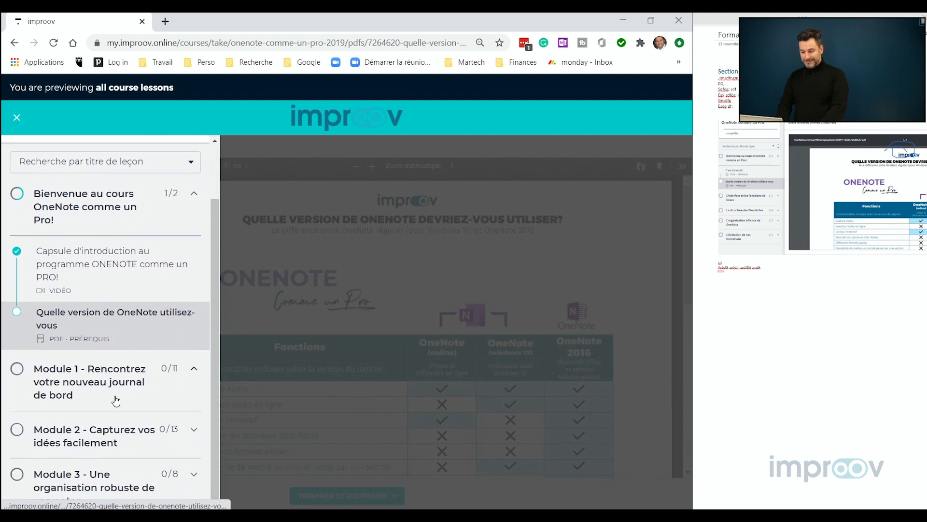
left_click(114, 399)
left_click(109, 432)
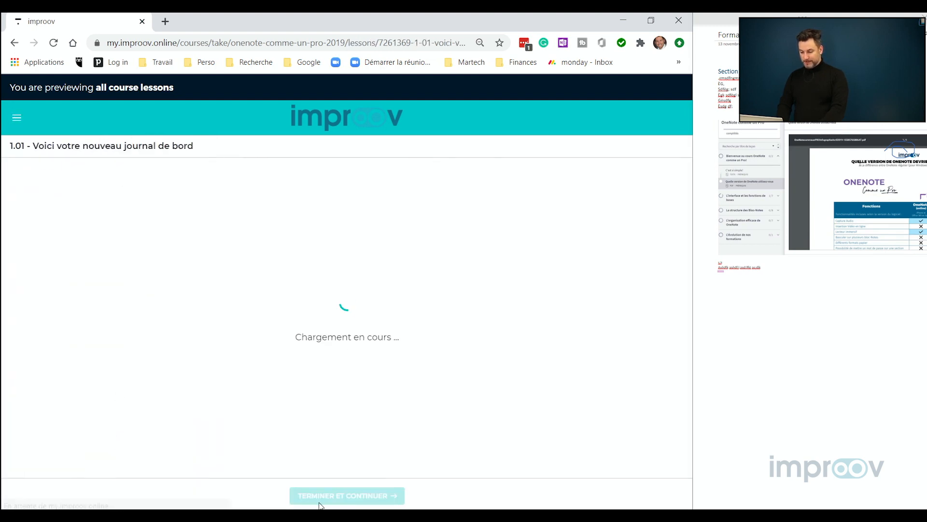
Step: Return OneNote to its full window and show the Quick Access Toolbar below the ribbon
left_click(754, 281)
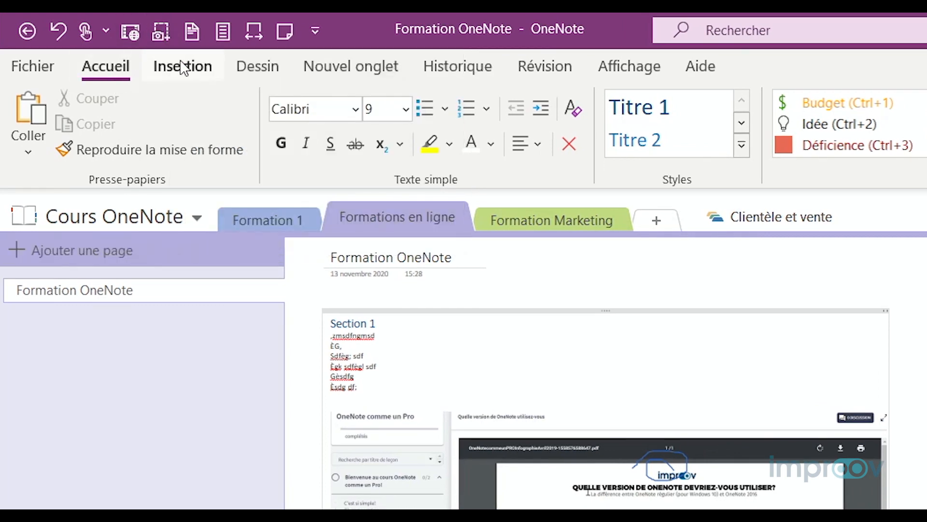
left_click(183, 67)
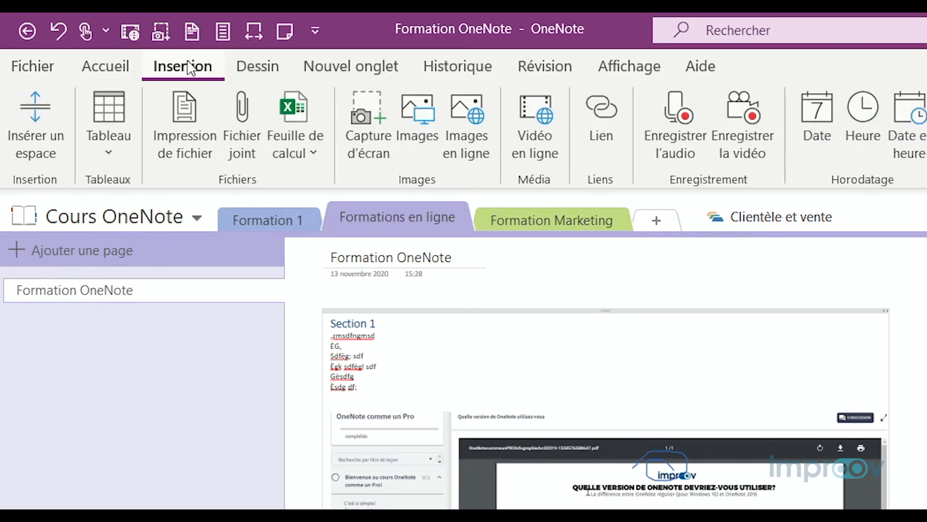
right_click(369, 124)
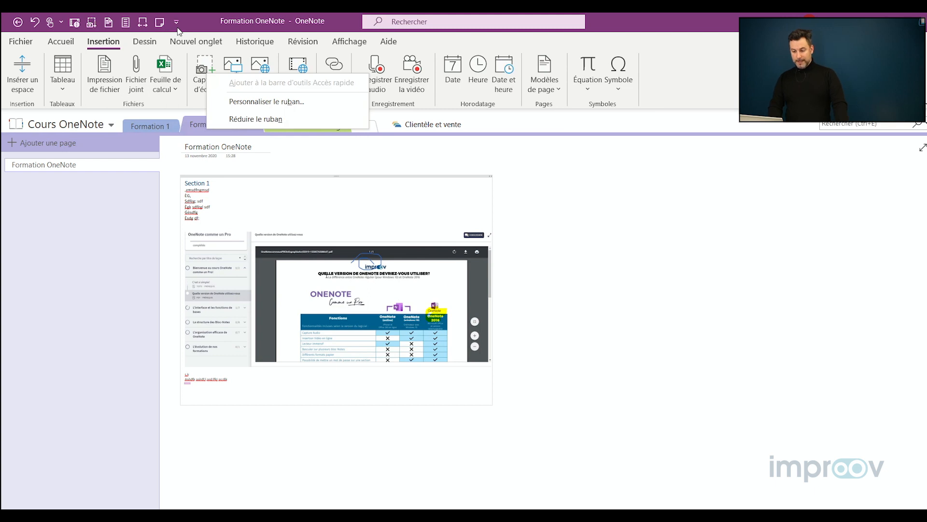
left_click(179, 27)
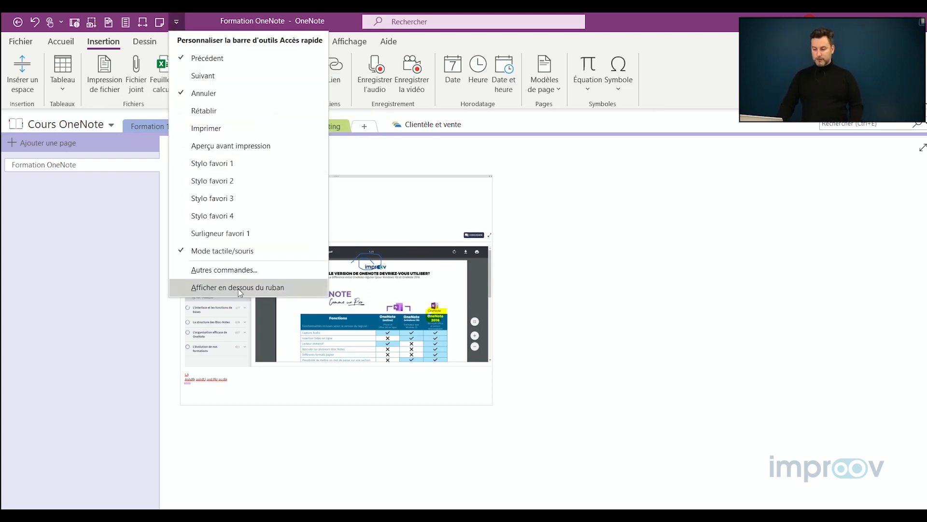
left_click(238, 288)
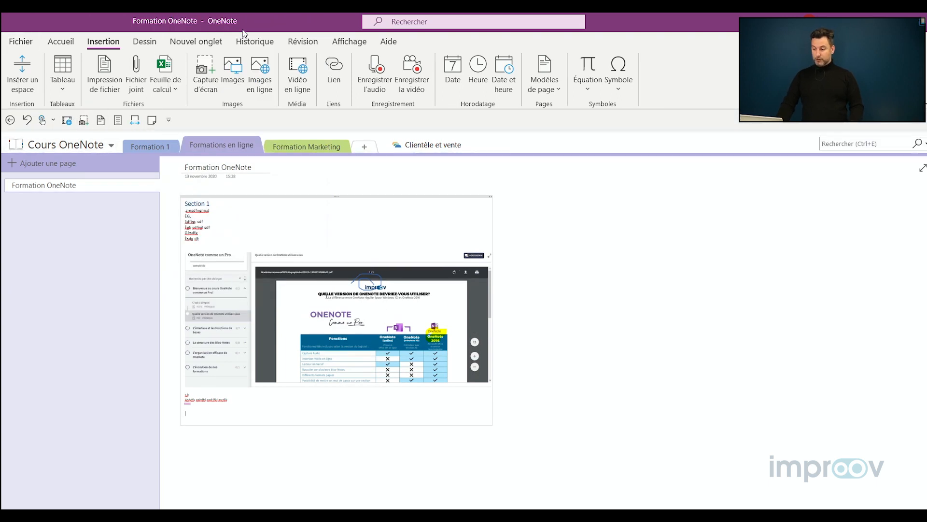
Step: Dock OneNote to the desktop again, narrow its pane to give the browser more room and reveal the hidden ribbon
left_click(348, 42)
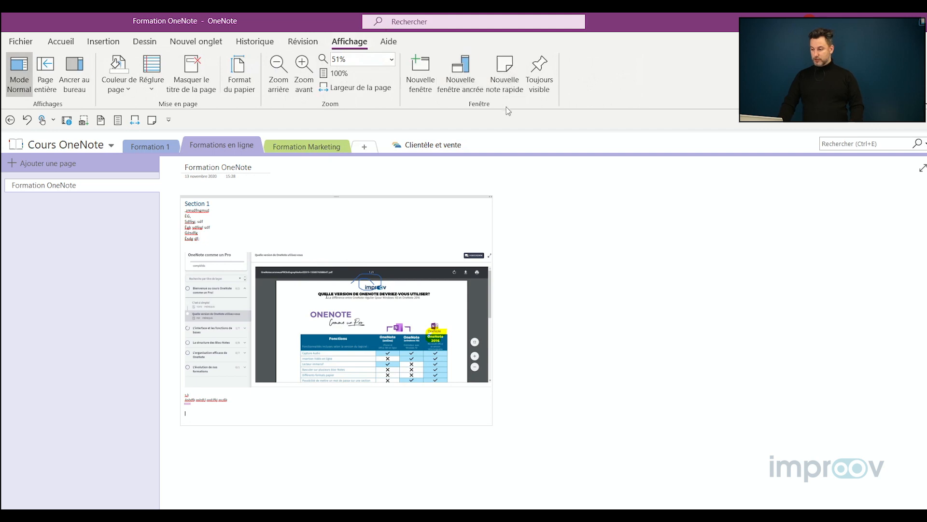
left_click(75, 73)
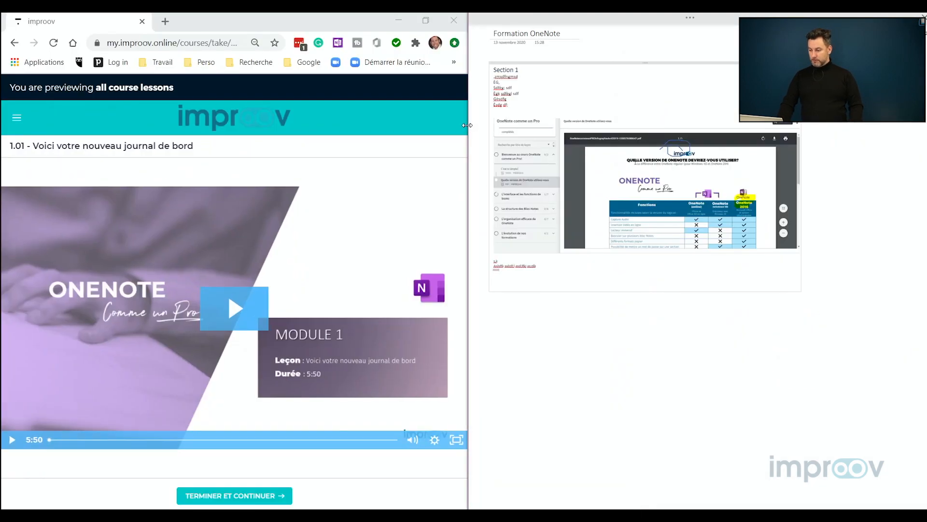
left_click_drag(469, 129, 584, 129)
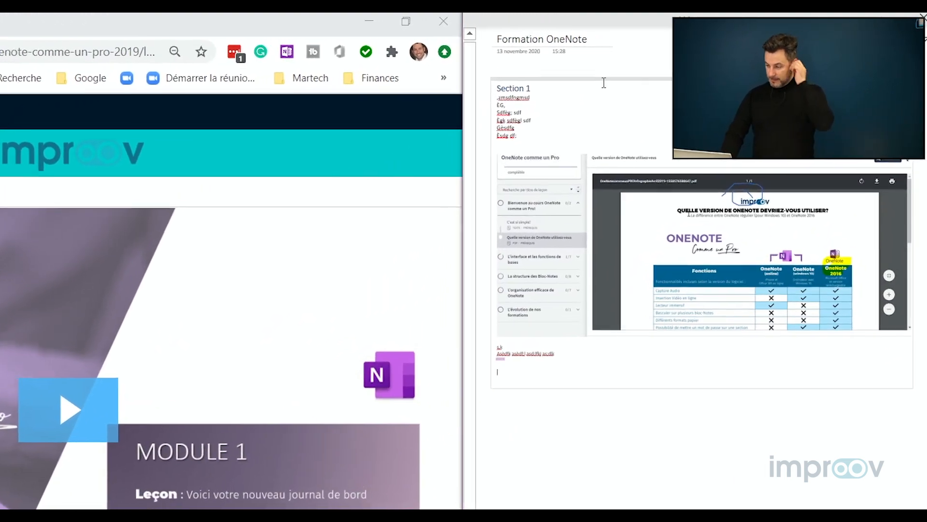
left_click(565, 16)
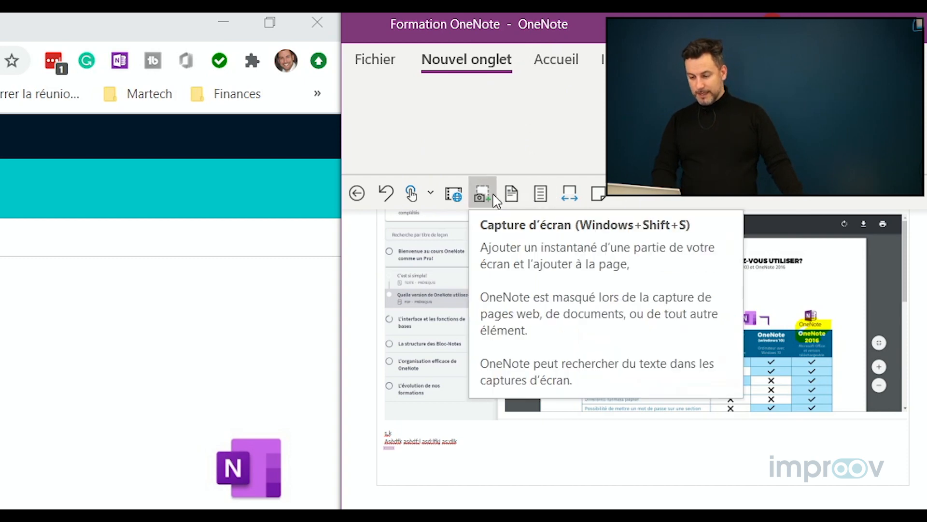
Step: Play the lesson 1.01 video from 3:27 and pause it at 3:29 on the OneNote interface
left_click(97, 387)
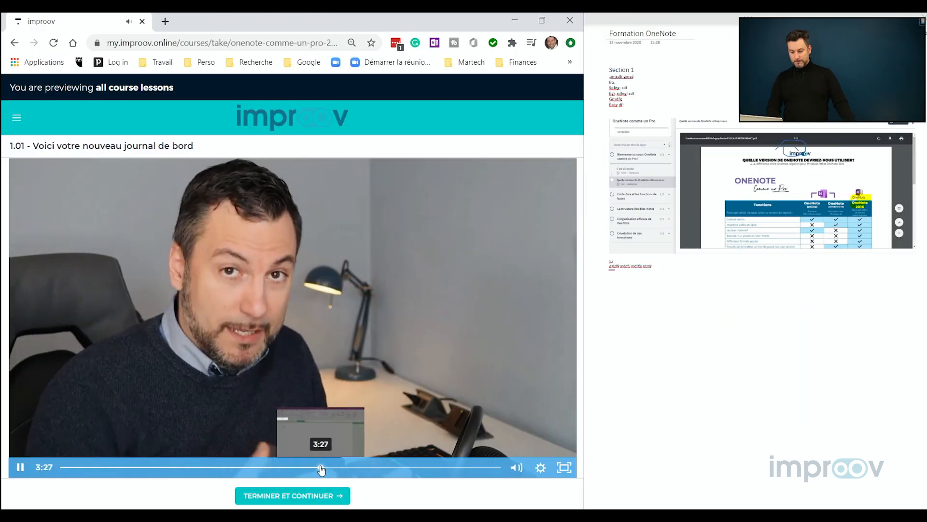
left_click(321, 467)
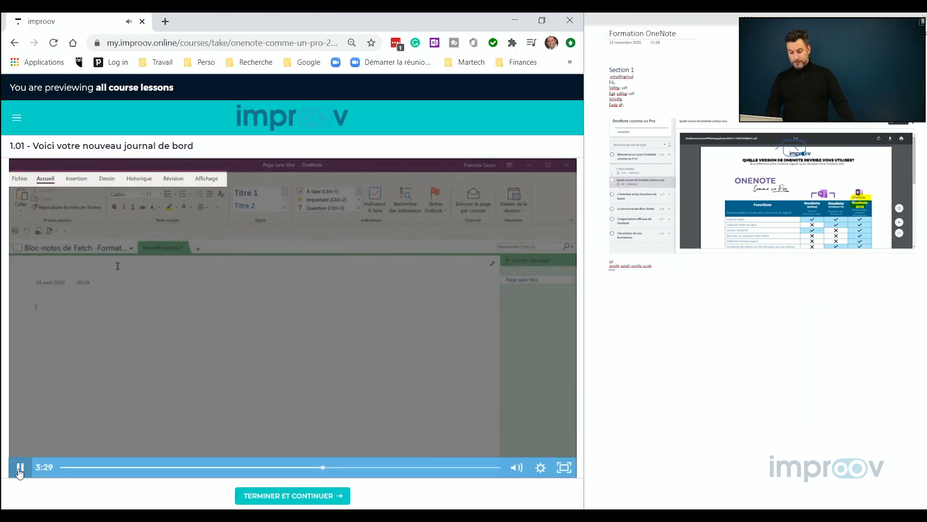
left_click(20, 467)
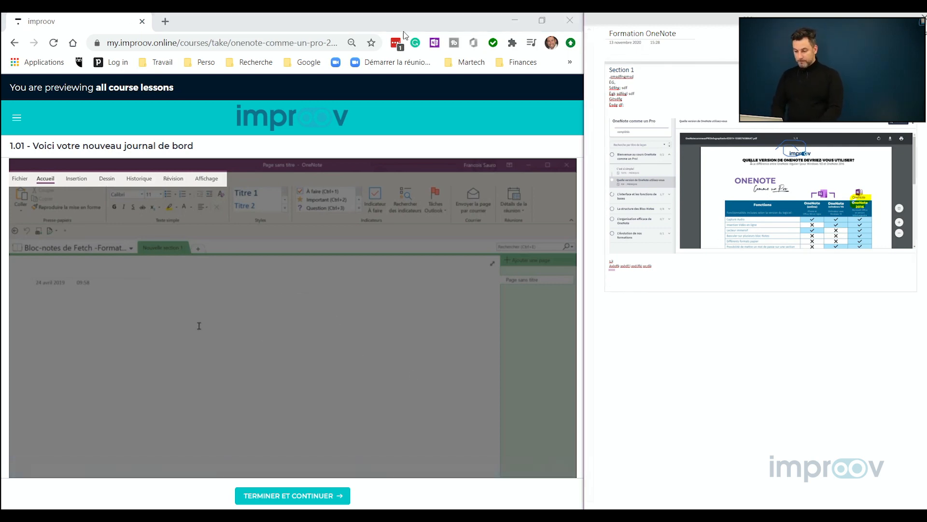
Step: Insert a screen clipping of the paused video below the notes, covering the OneNote ribbon and section tabs
left_click(680, 16)
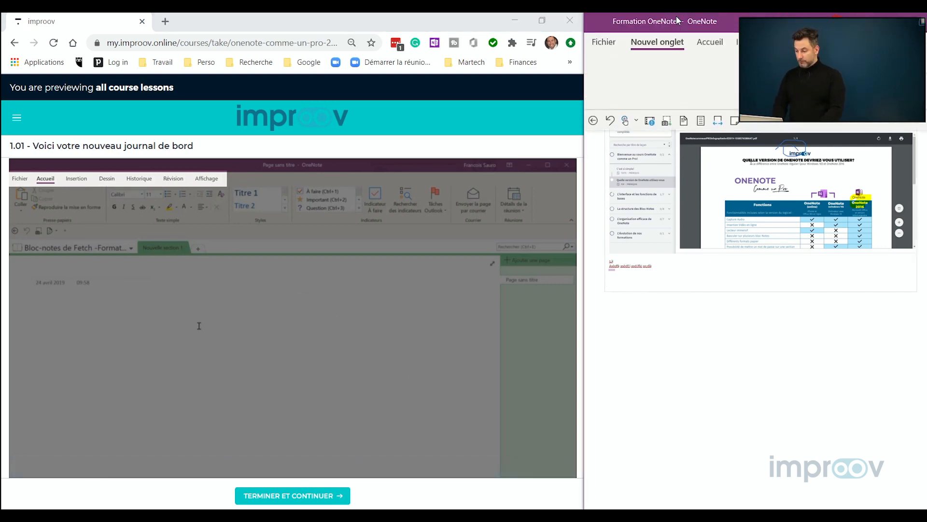
mouse_move(25, 165)
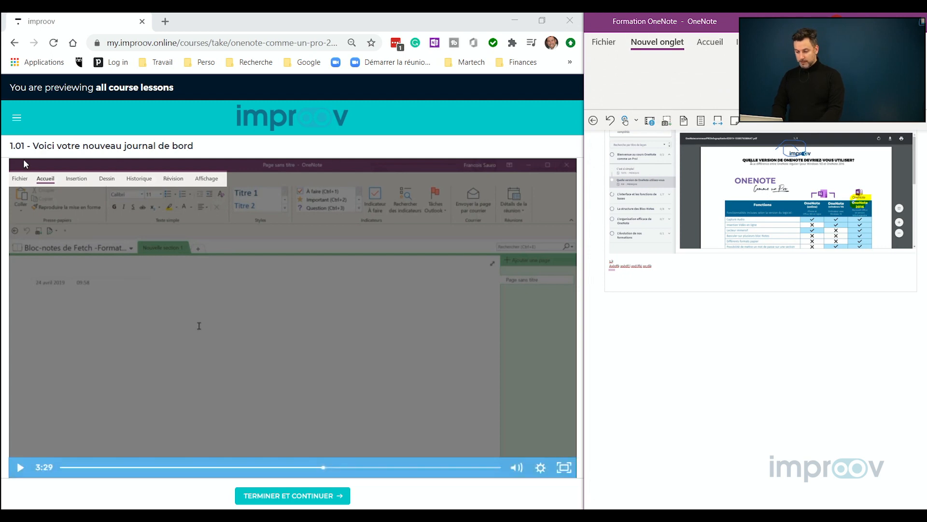
key("super+shift+s")
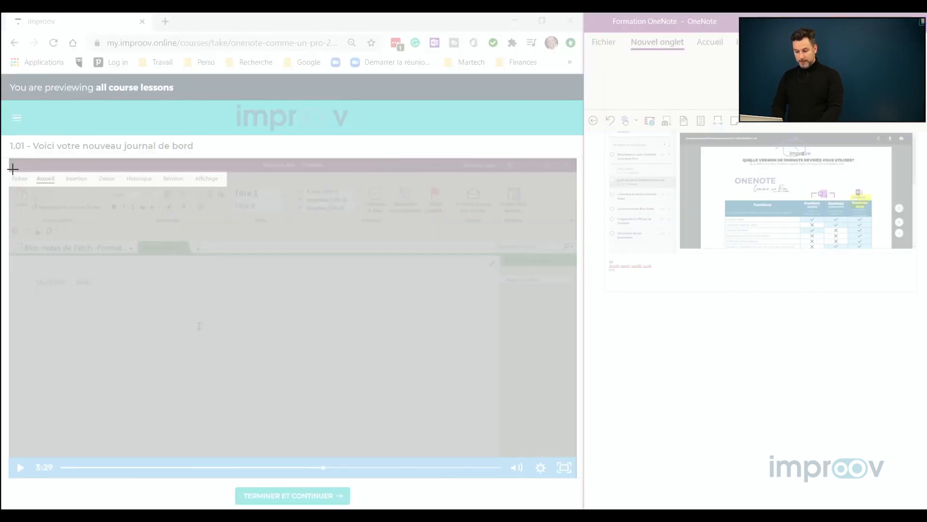
left_click_drag(13, 168, 326, 280)
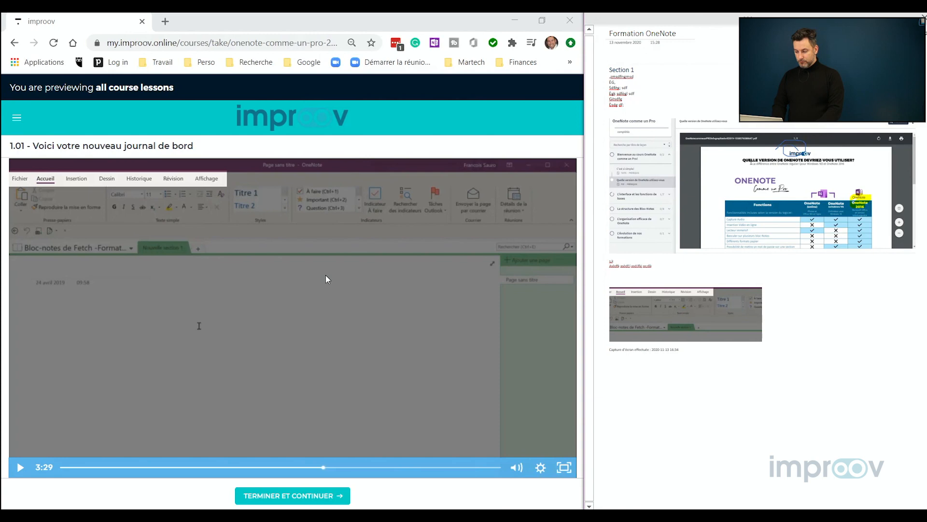
Step: Replace the capture timestamp under the new clipping with the lines ".dbkvmx", "dèfb,x", ";lbvè" and "Xvèb vc", followed by blank lines
triple_click(678, 351)
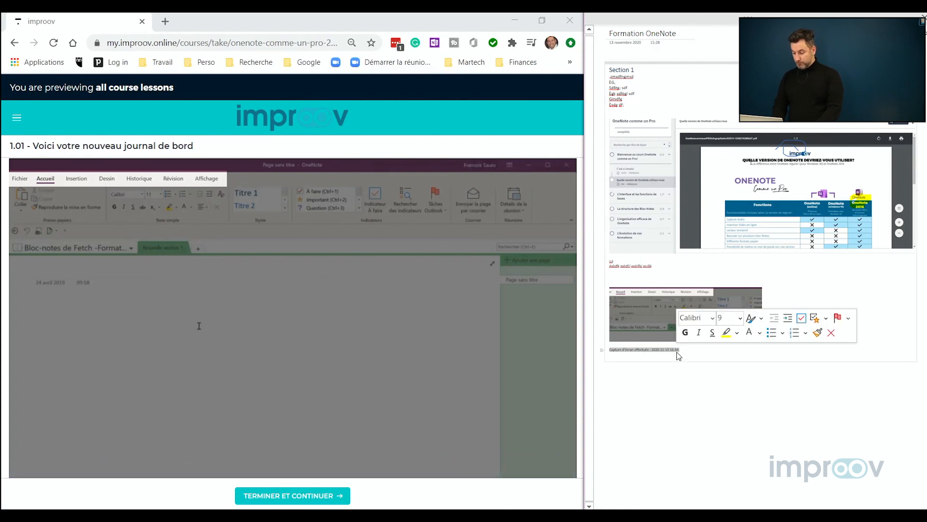
scroll(677, 352, "up", 2)
scroll(677, 351, "up", 2)
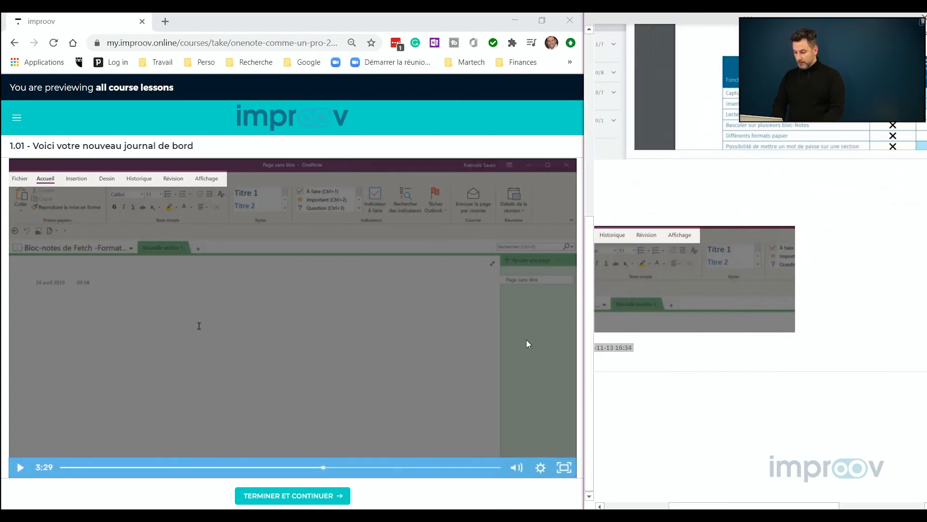
scroll(527, 340, "left", 3)
scroll(526, 340, "left", 1)
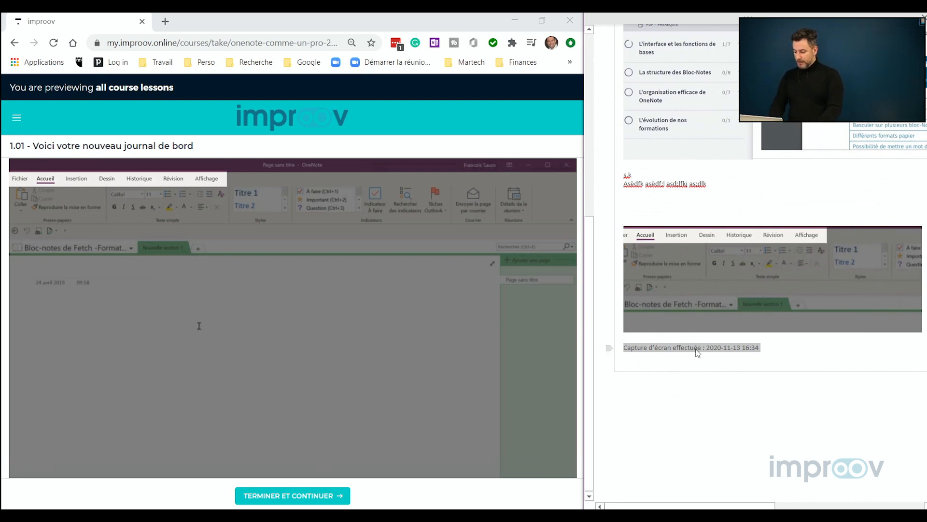
type(".dbkvmx")
key("Return")
type("dèfb.x")
key("Return")
type(";lbvè")
key("Return")
type("Xvèb vc")
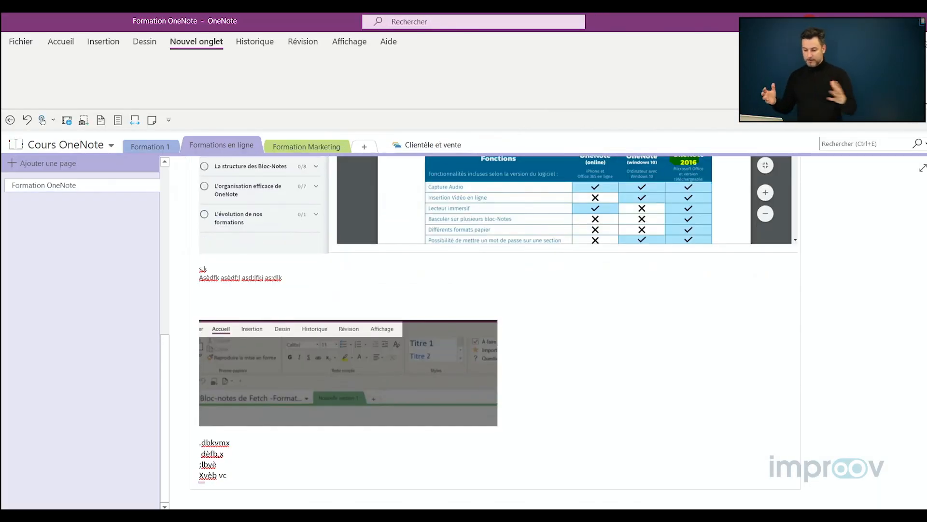
key("Return")
key("Return")
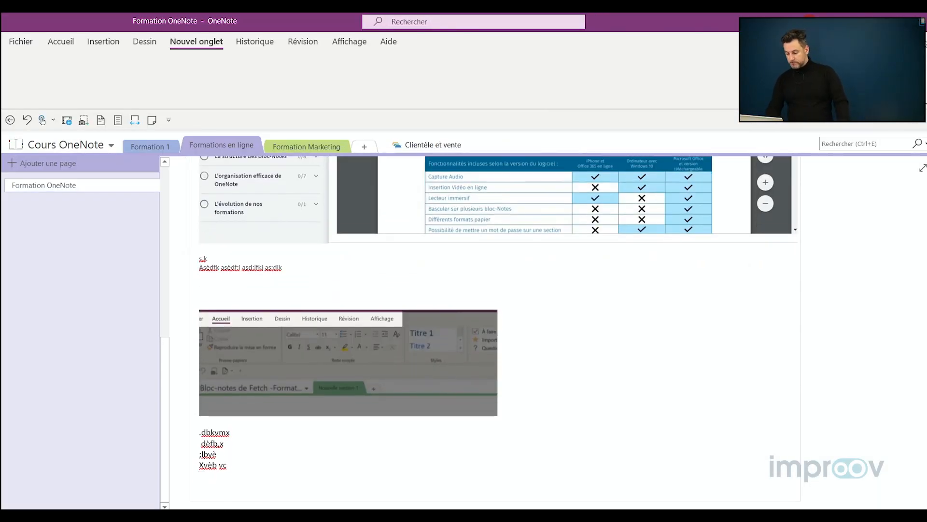
key("Return")
key("Return")
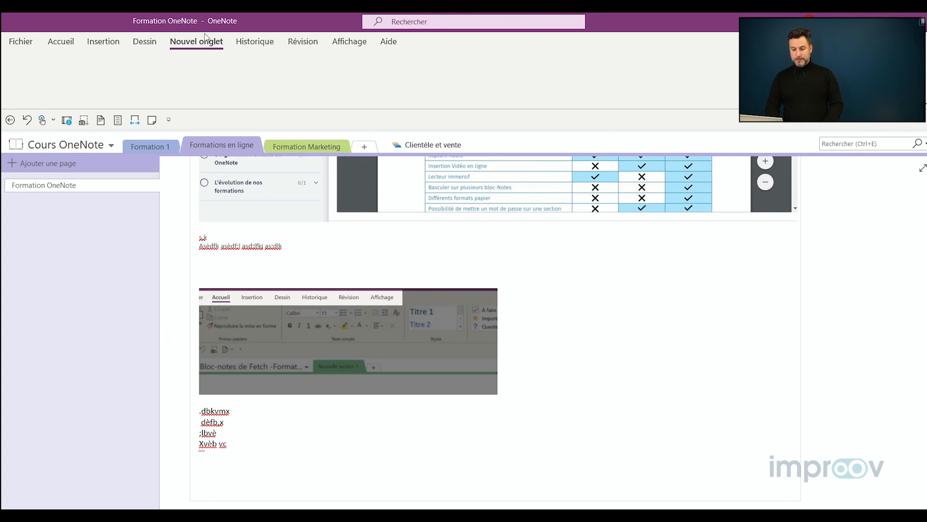
Step: Replace the last two placeholder lines with "Info sur le menu" and tag that line as Idée
left_click(54, 41)
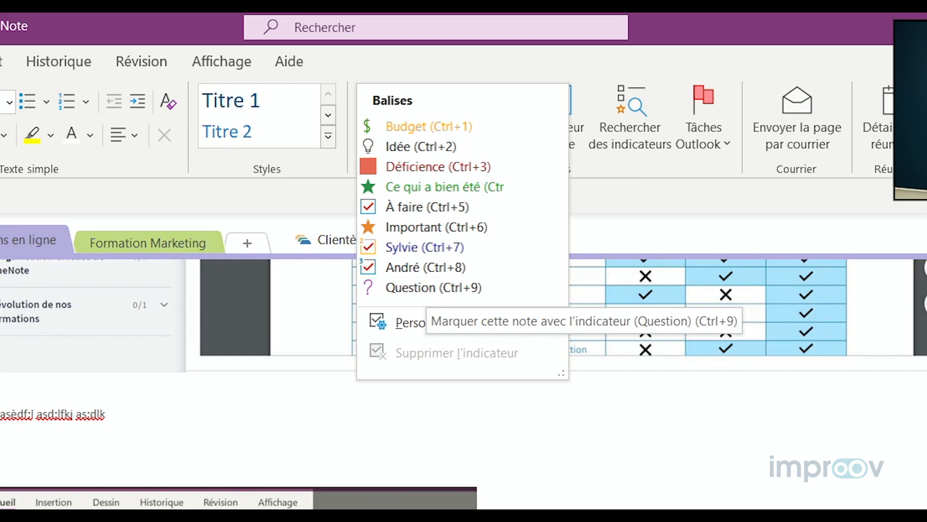
key("Escape")
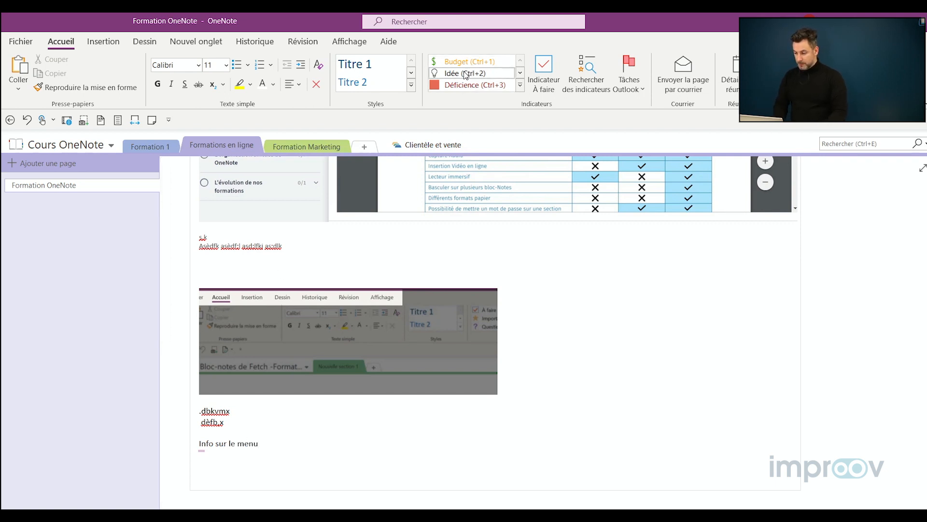
key("ctrl+2")
Step: Extend the first heading to "Section 1 - interface de OneNote" and tag it as Idée
scroll(222, 416, "up", 10)
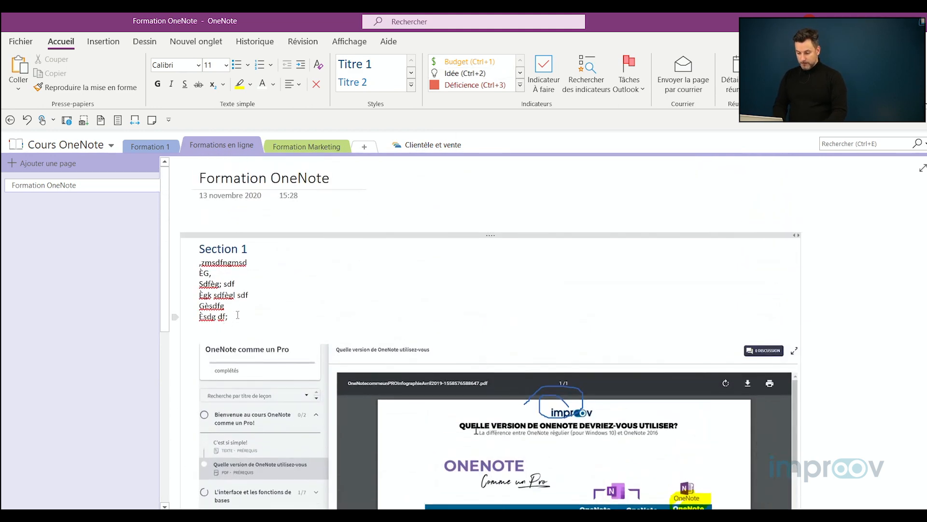
left_click(249, 254)
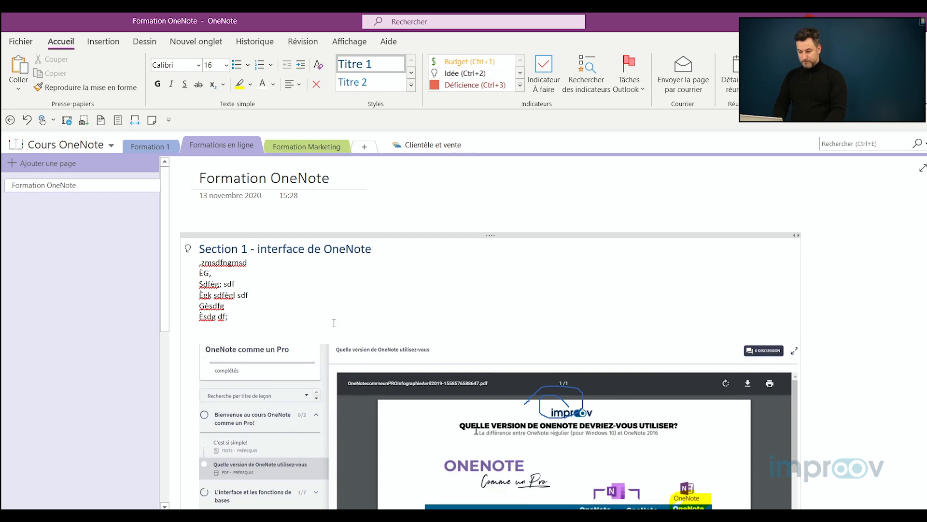
Step: Add the line "Appel mon responsable RH" below "Info sur le menu" and tag it as À faire
scroll(333, 323, "down", 8)
left_click(282, 444)
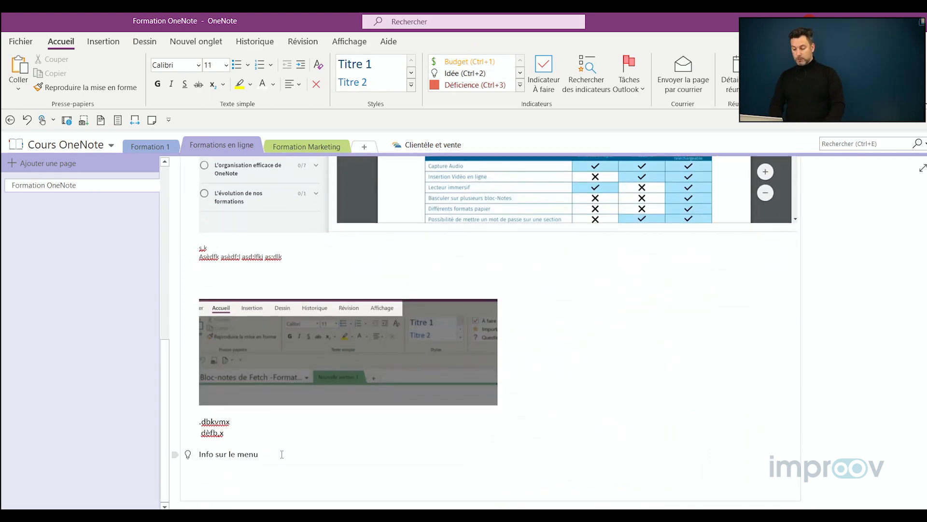
key("Return")
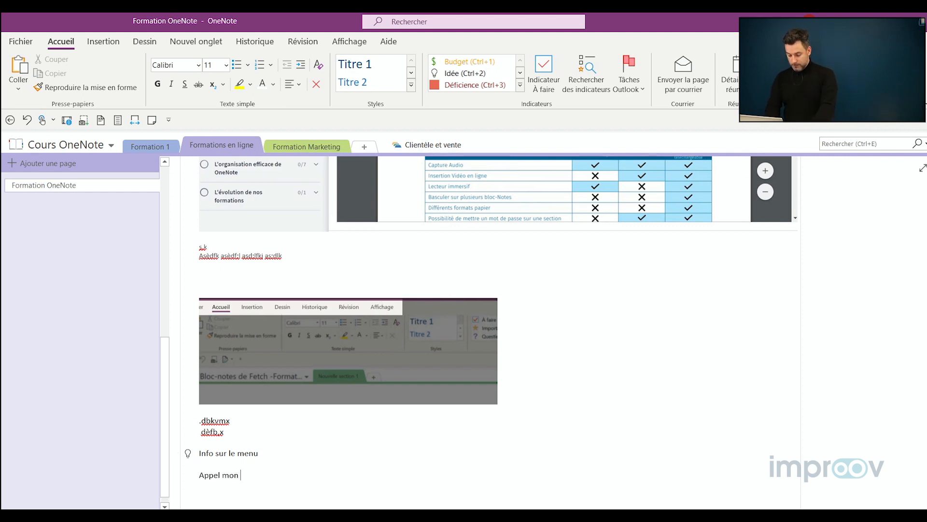
type("Appel mon responsable RH")
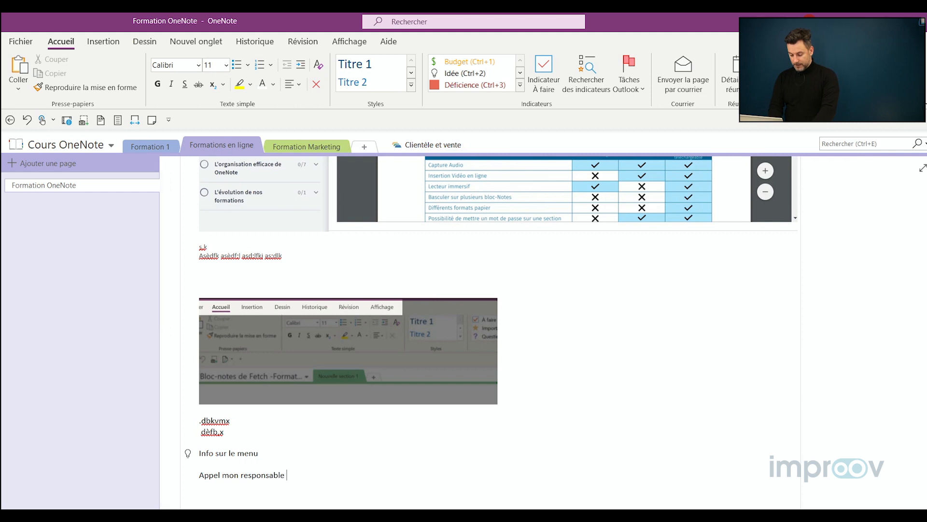
left_click(521, 85)
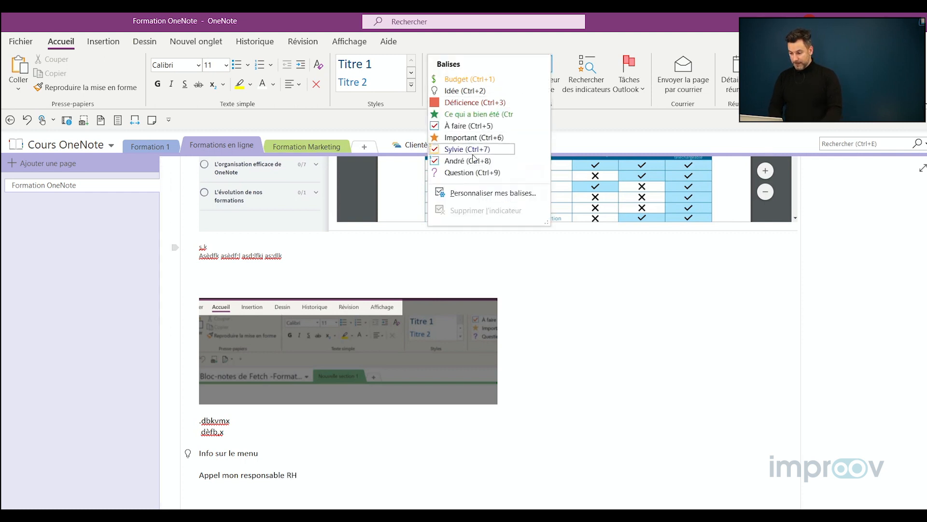
left_click(467, 125)
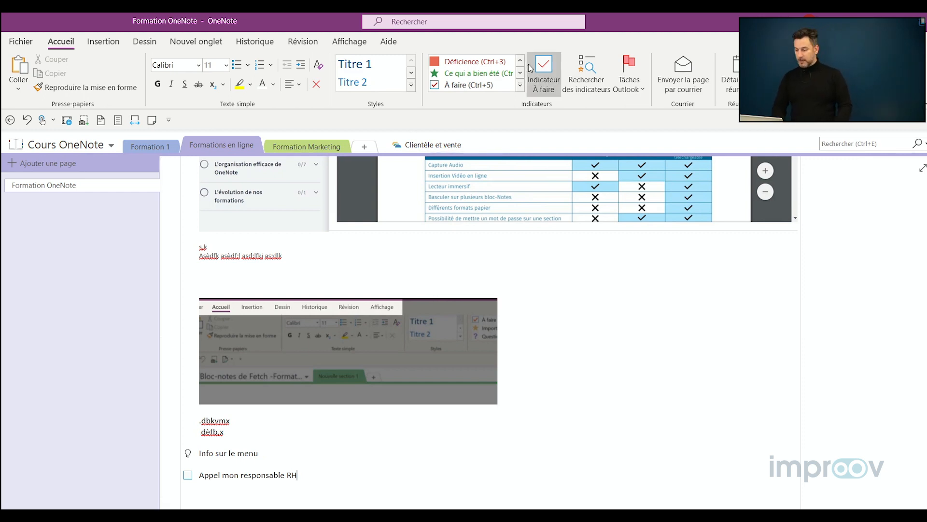
Step: Create a summary page of the tags in the current section (Cette section) and follow its link to the Section 1 heading
left_click(586, 83)
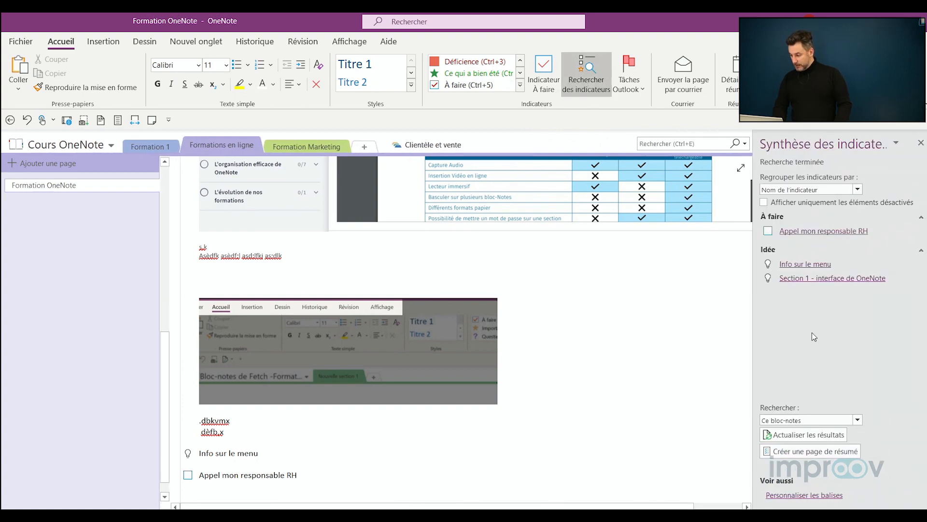
left_click(788, 421)
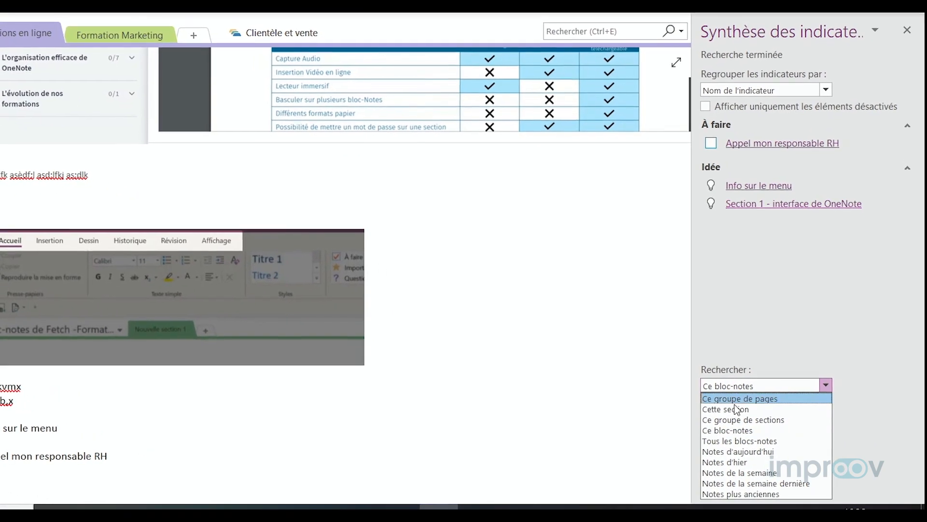
left_click(739, 412)
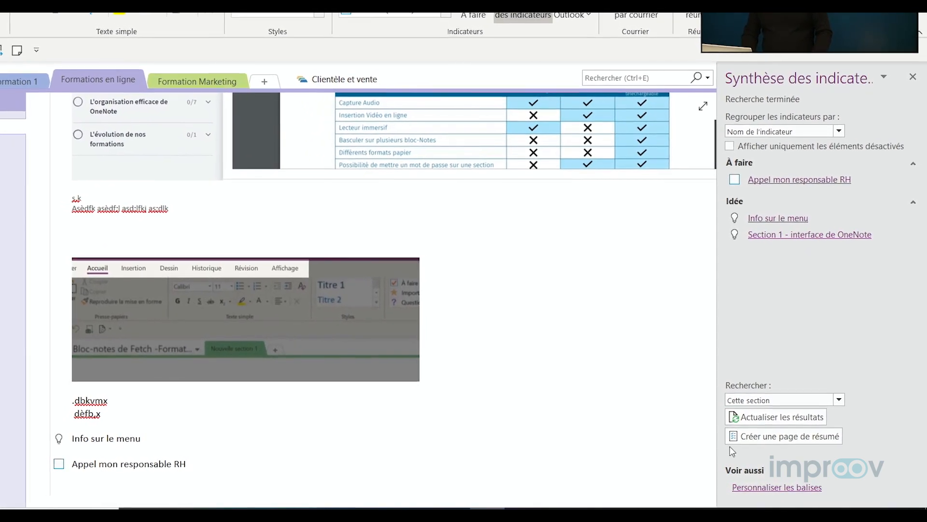
left_click(769, 435)
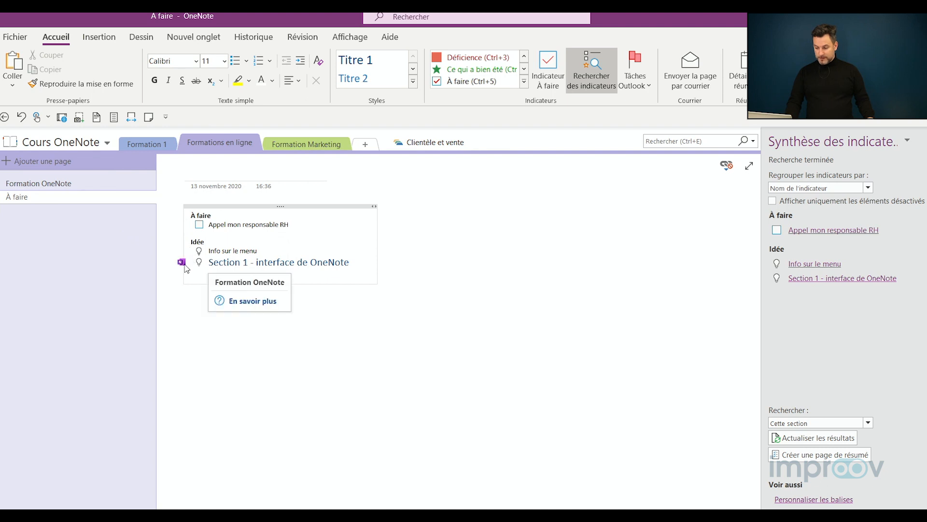
left_click(183, 262)
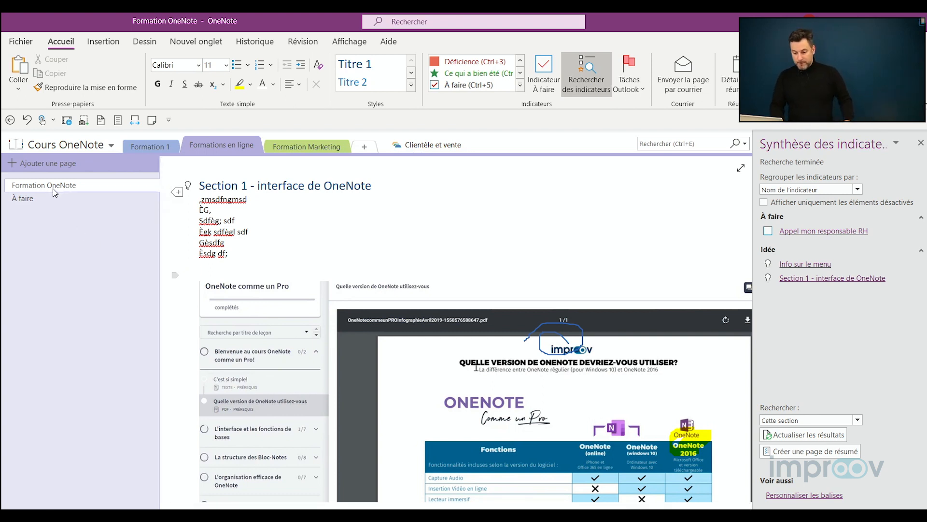
Step: Return to the tag summary page and title it "Page de résumé de la formationOneNote", correcting the misspelled word "formaiton"
left_click(44, 202)
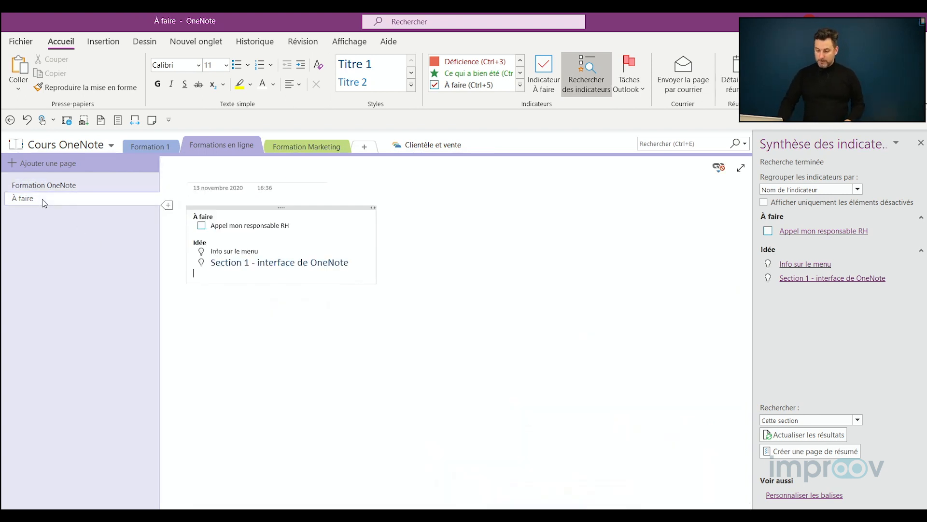
left_click(232, 176)
type("Page de ")
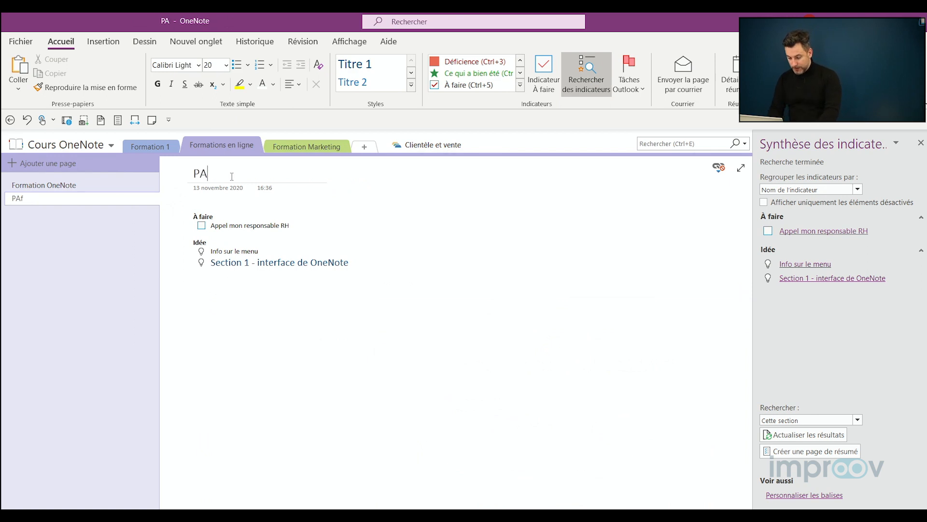
type("résumé")
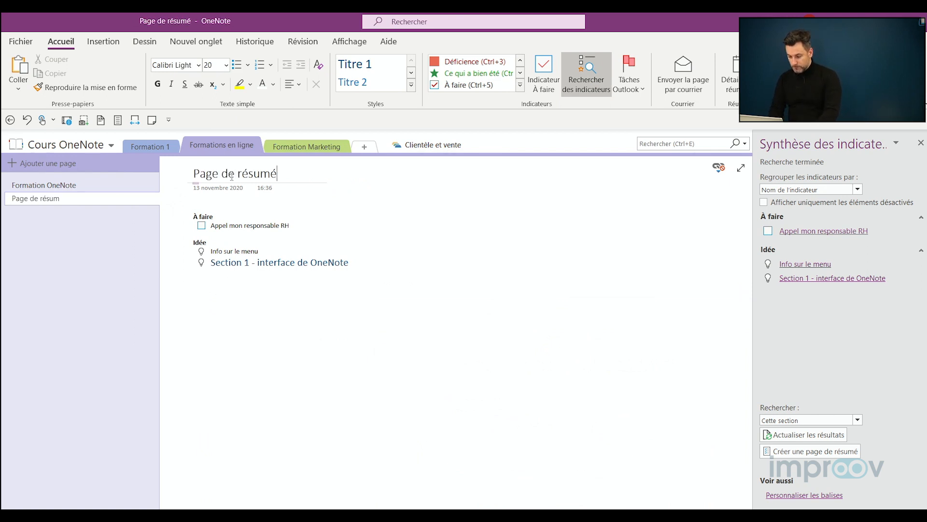
type(" de la formaiton OneNote")
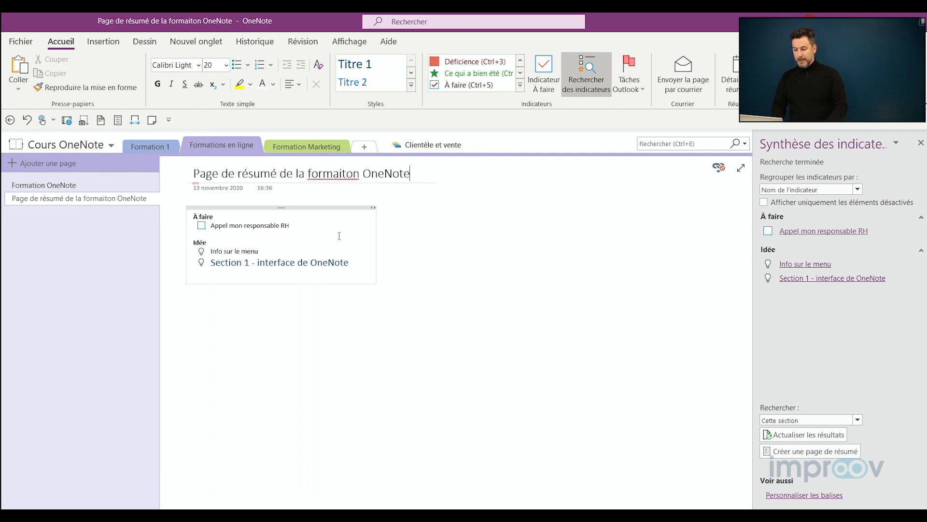
double_click(344, 172)
key("Delete")
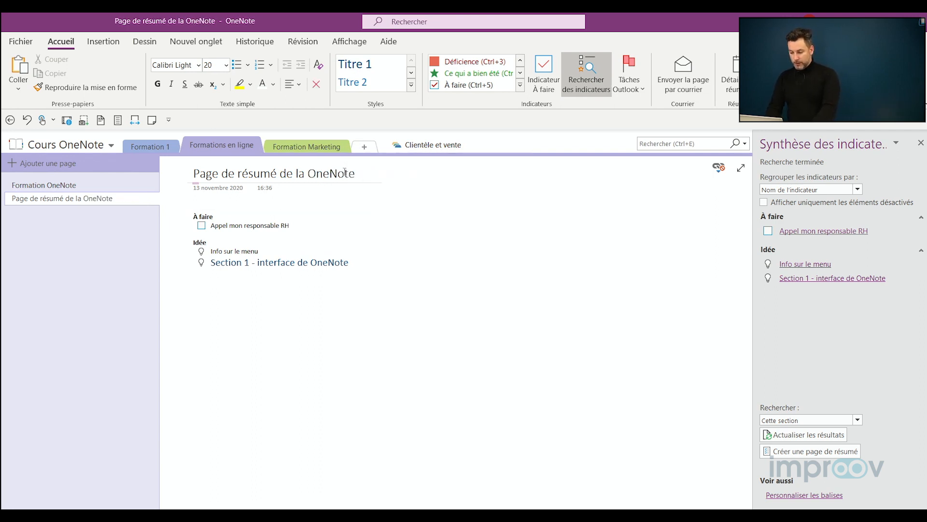
type("formation")
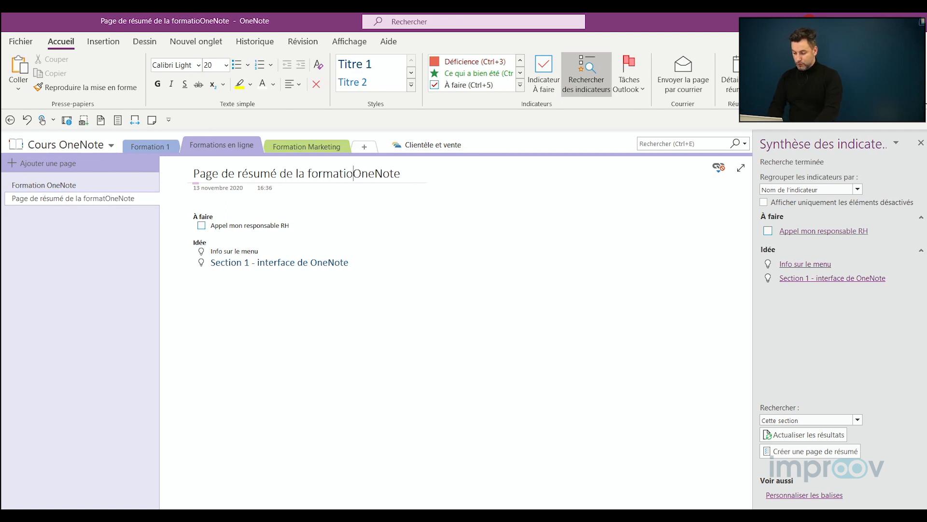
left_click(394, 299)
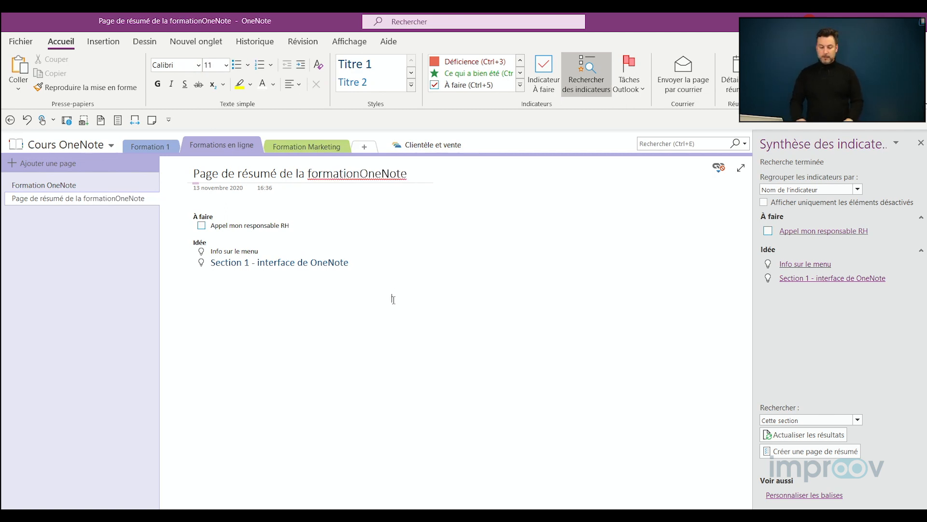